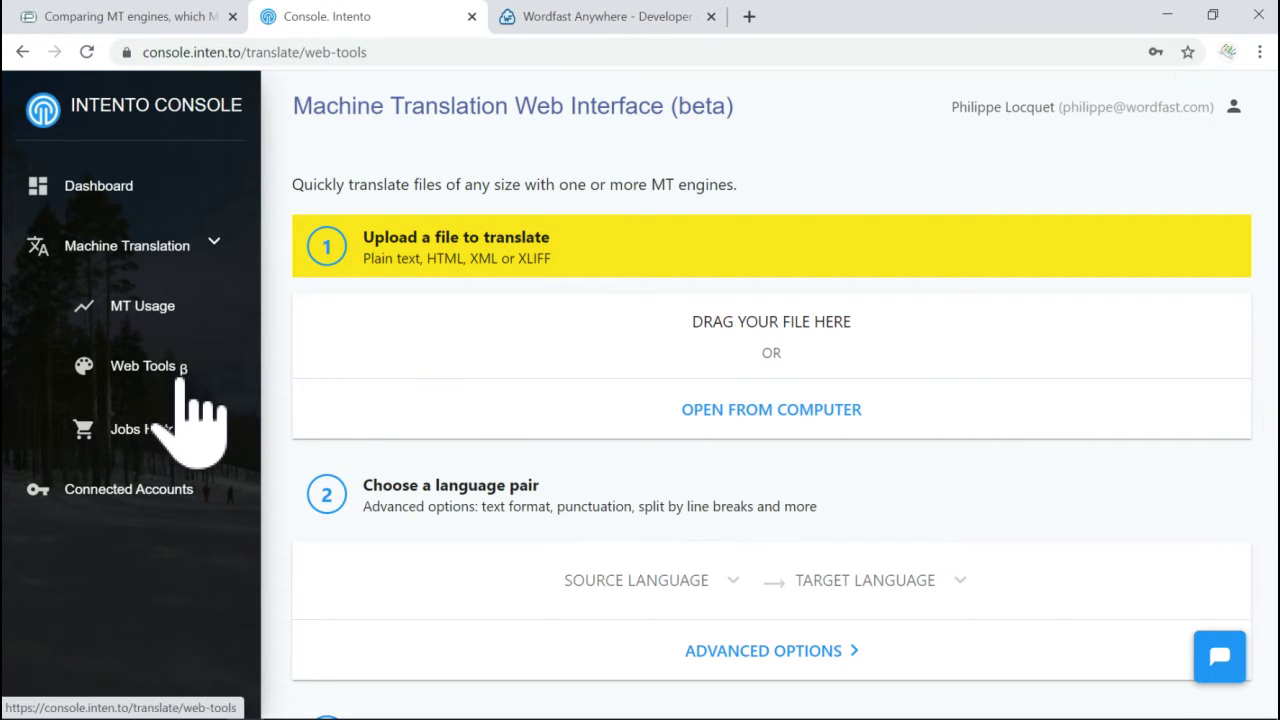
Upload Test file.txt from Explorer for translation.
key(alt+Tab)
drag(745, 295, 429, 366)
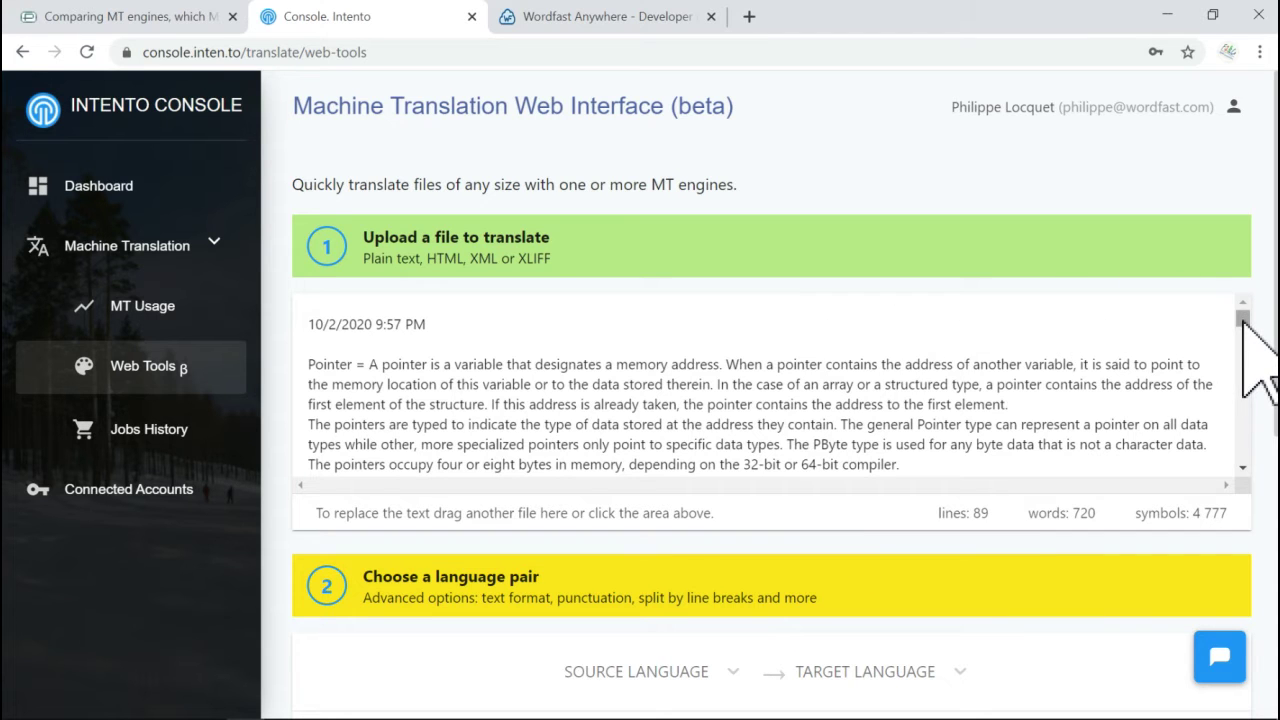
scroll(1274, 420, down, 3)
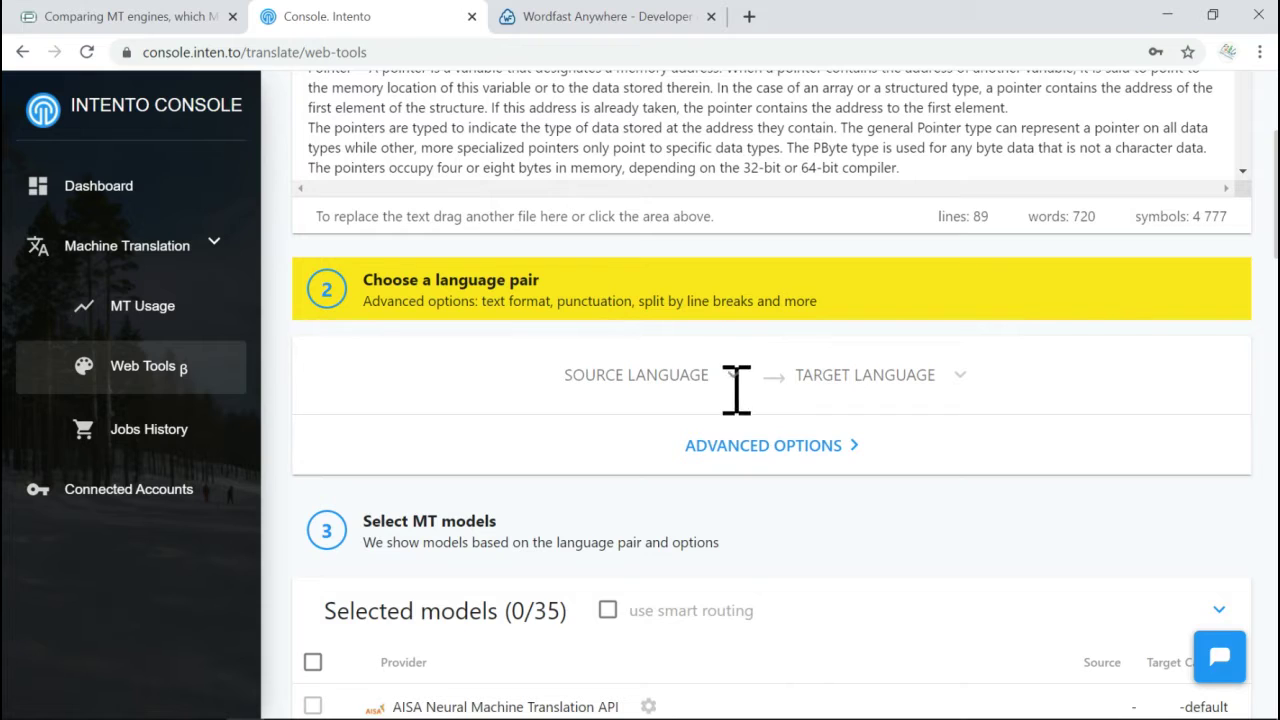
Set the language pair to English as source and French as target.
click(732, 376)
text(e)
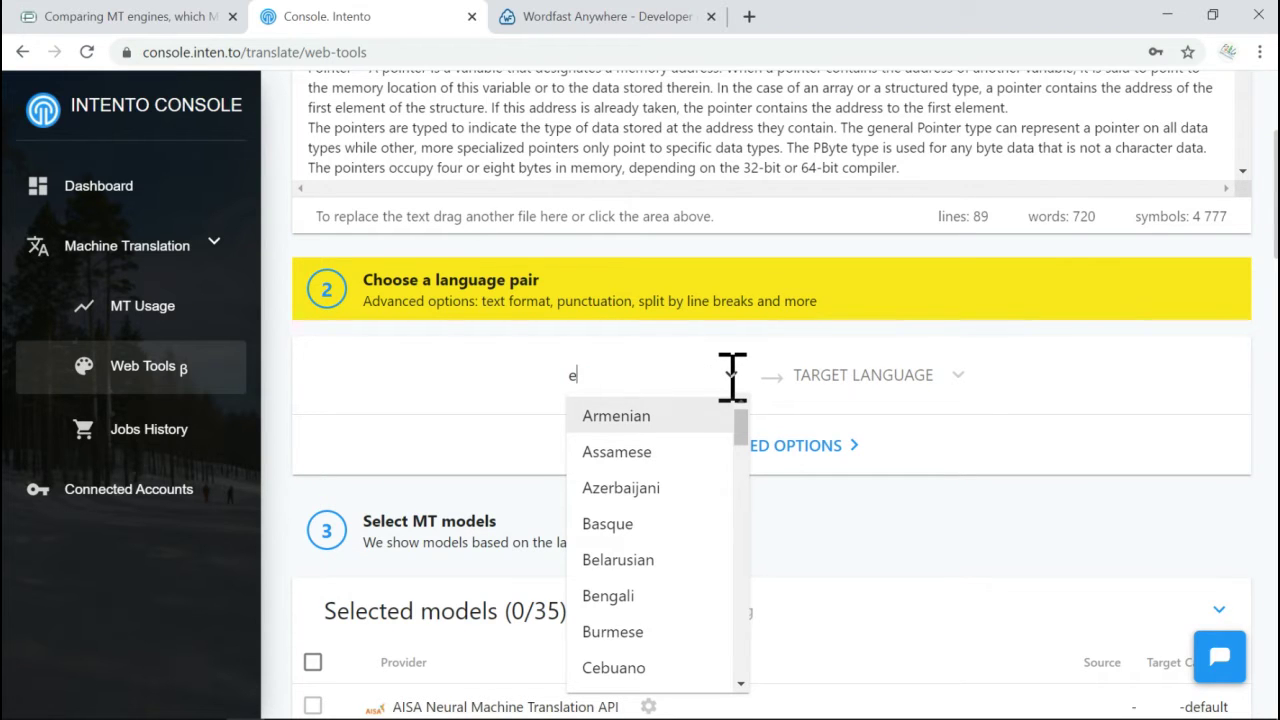
text(n)
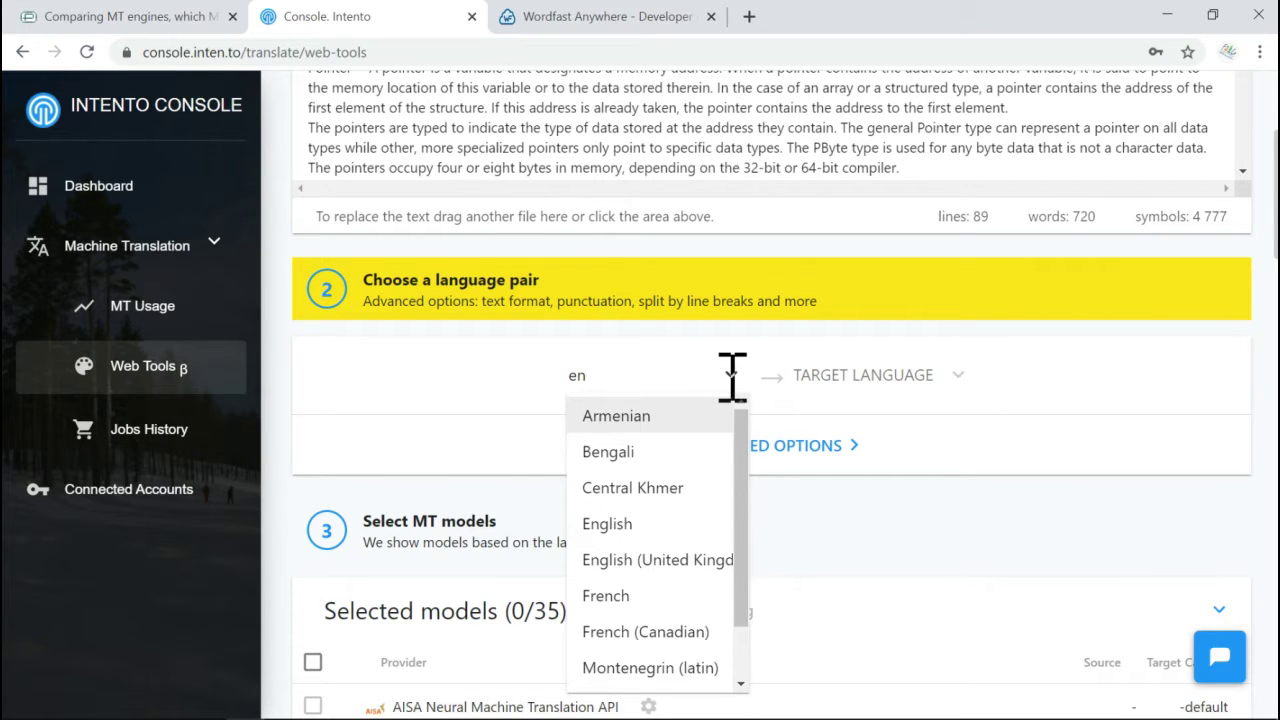
click(663, 538)
scroll(686, 557, up, 3)
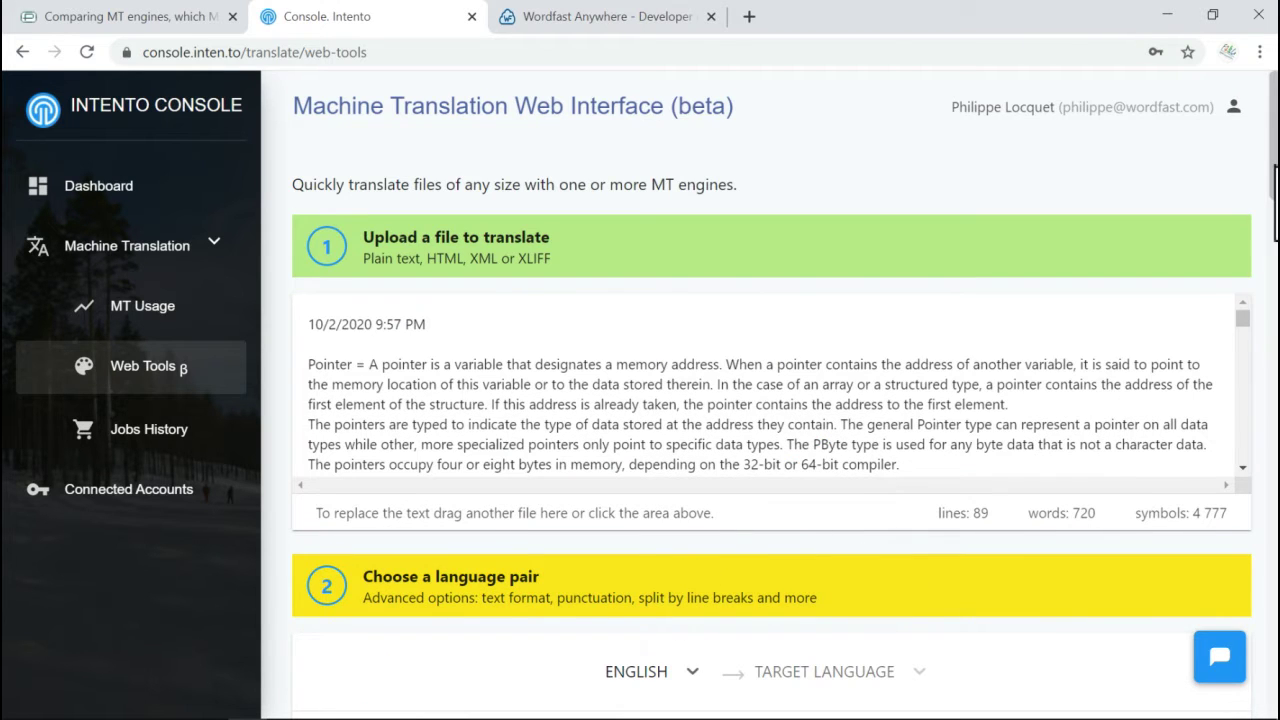
scroll(770, 400, down, 4)
click(919, 258)
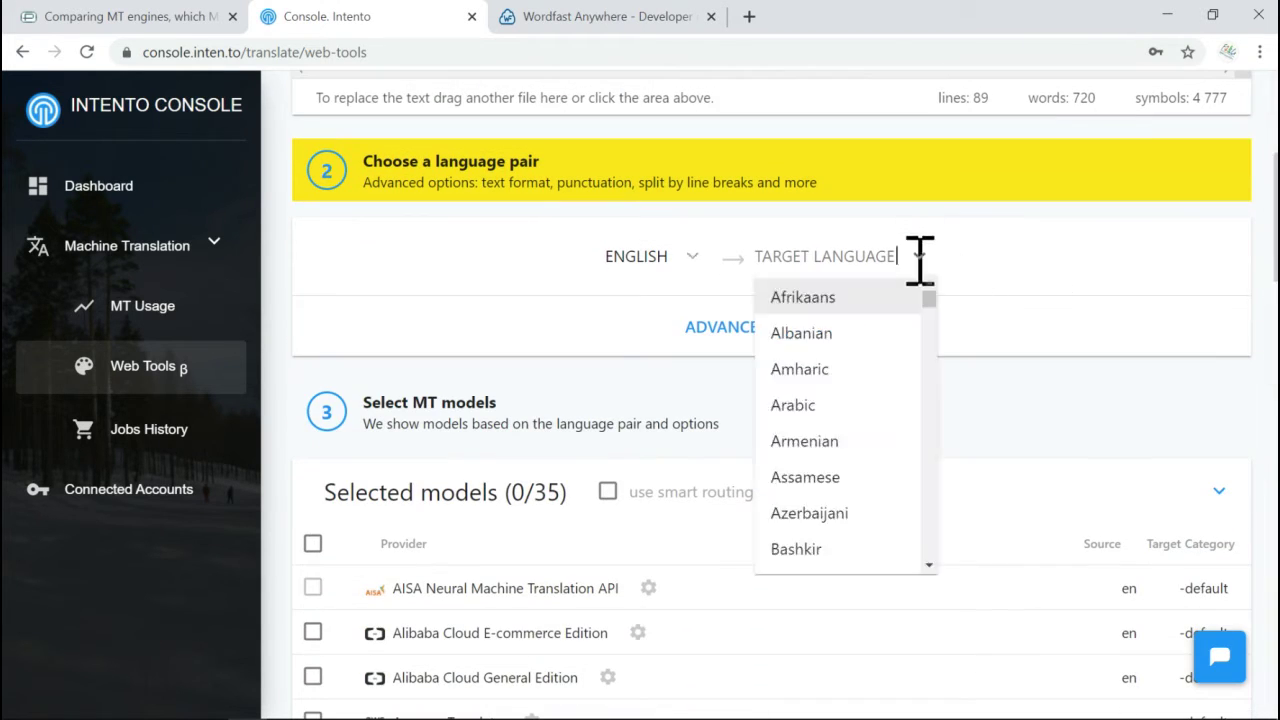
text(fr)
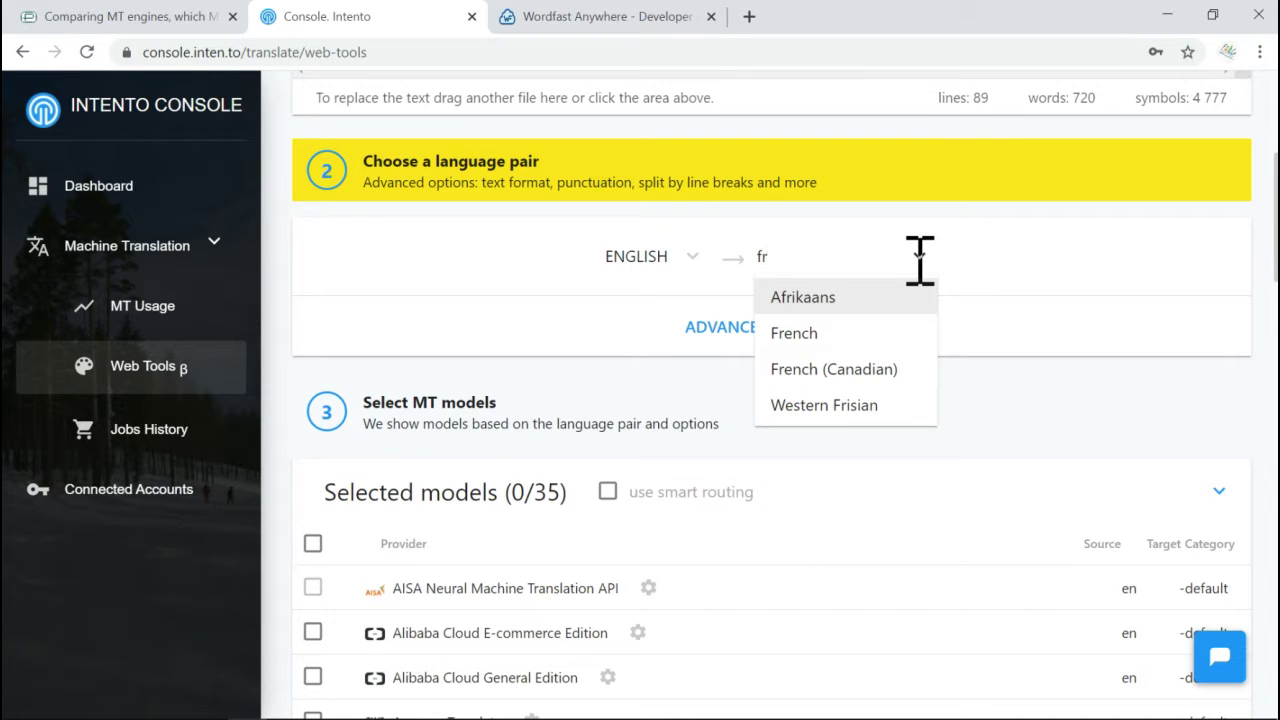
click(882, 332)
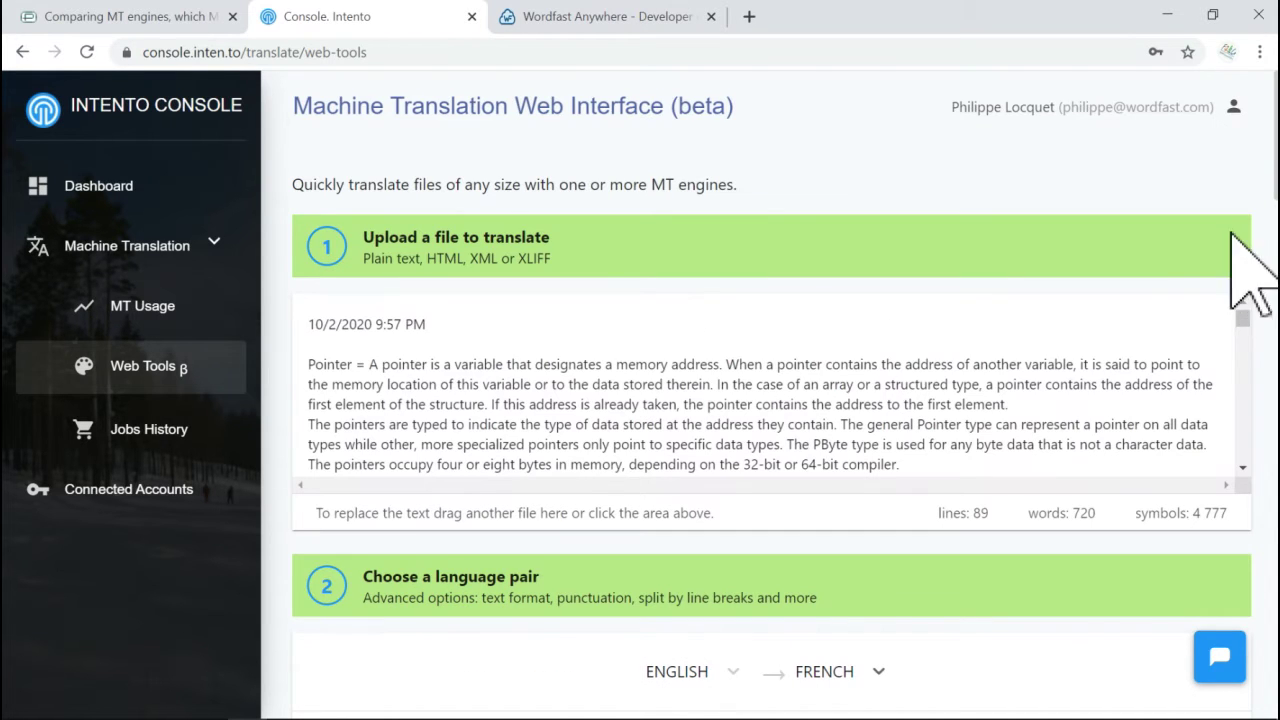
Scroll through the MT models list, with DeepL API v2, PROMT Cloud API and one more model chosen (3 of 30).
drag(1273, 170, 1273, 318)
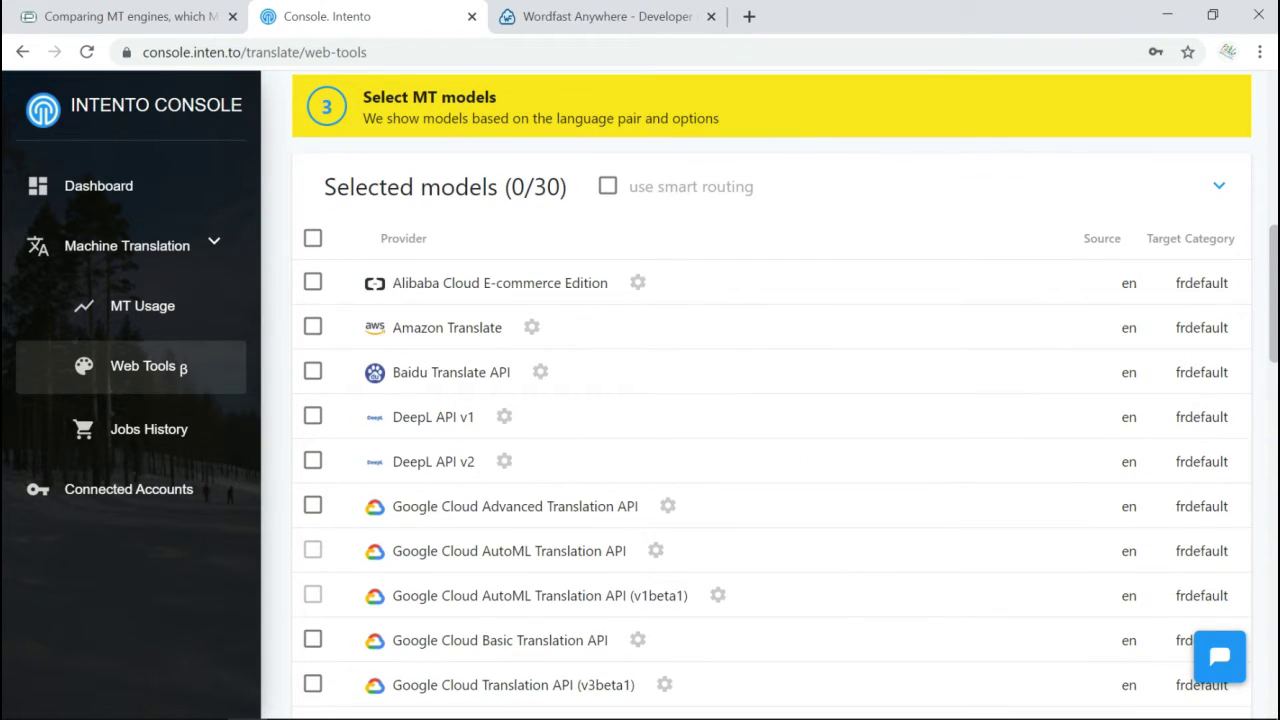
mouse_move(1273, 318)
mouse_down()
mouse_move(1273, 520)
mouse_move(1273, 338)
mouse_up()
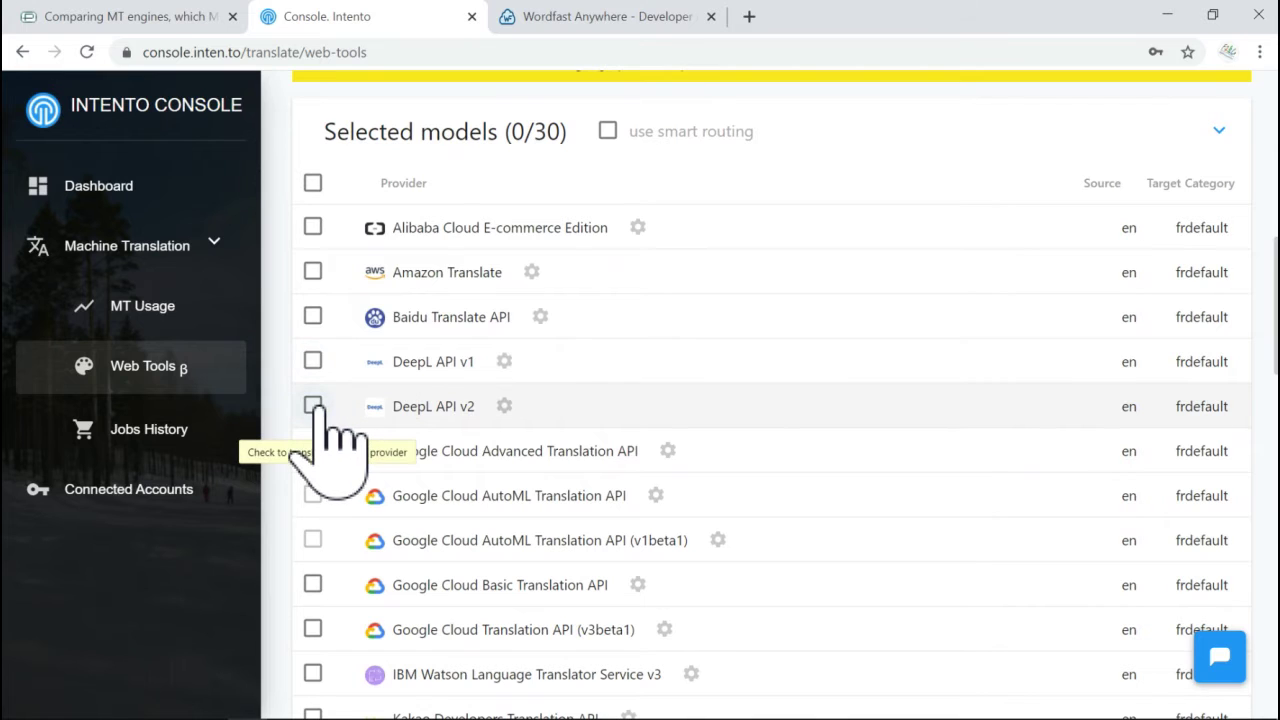
scroll(320, 405, up, 10)
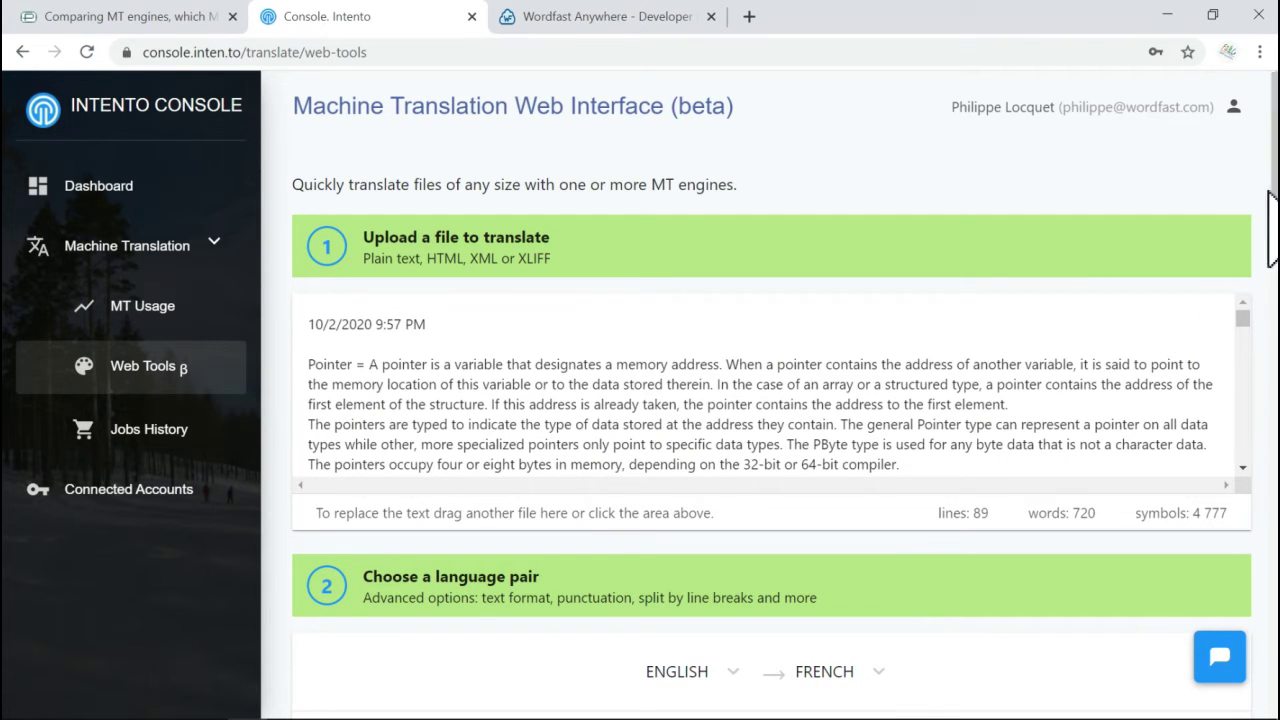
scroll(1270, 230, down, 6)
scroll(770, 400, down, 4)
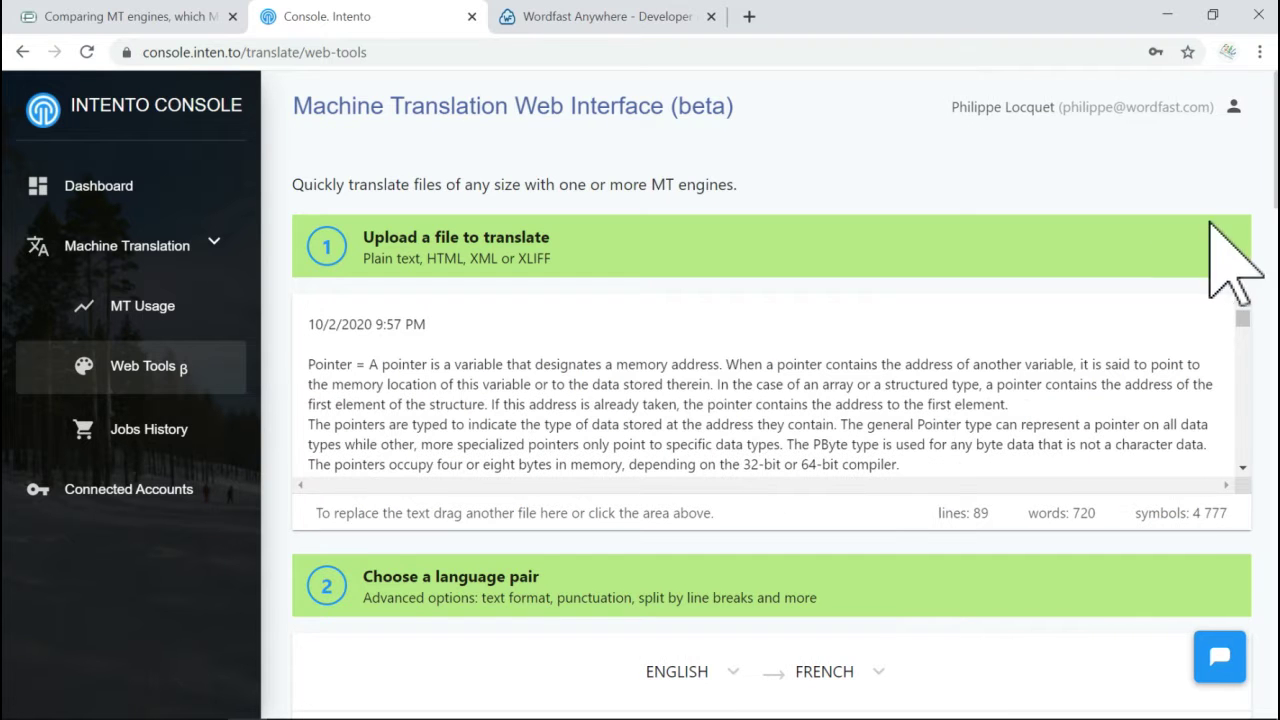
drag(1273, 180, 1273, 390)
scroll(787, 394, down, 3)
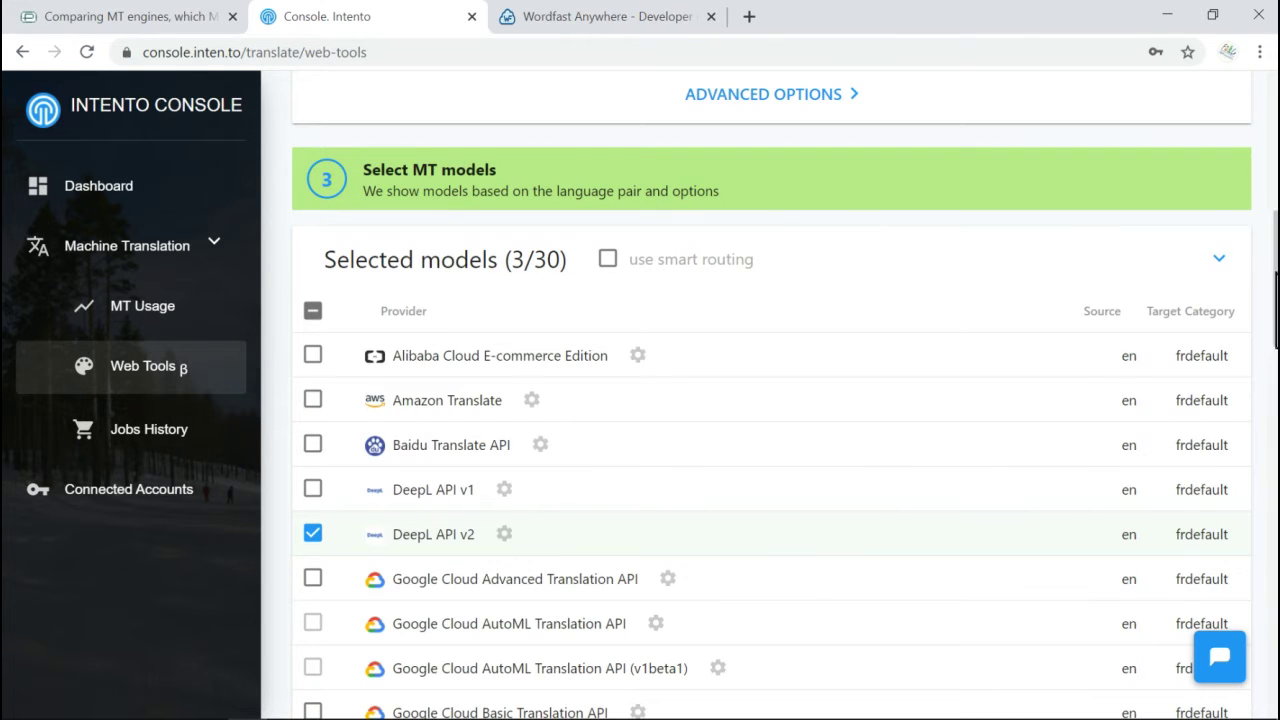
scroll(770, 450, down, 9)
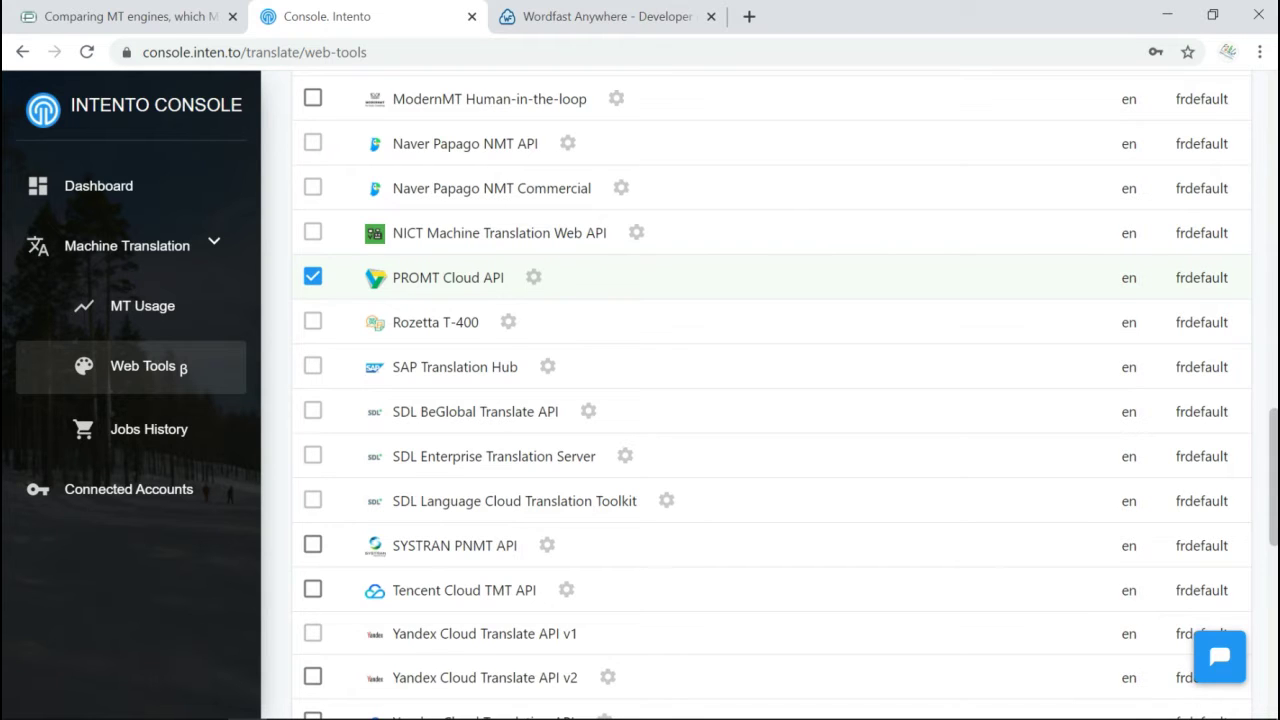
scroll(770, 400, down, 5)
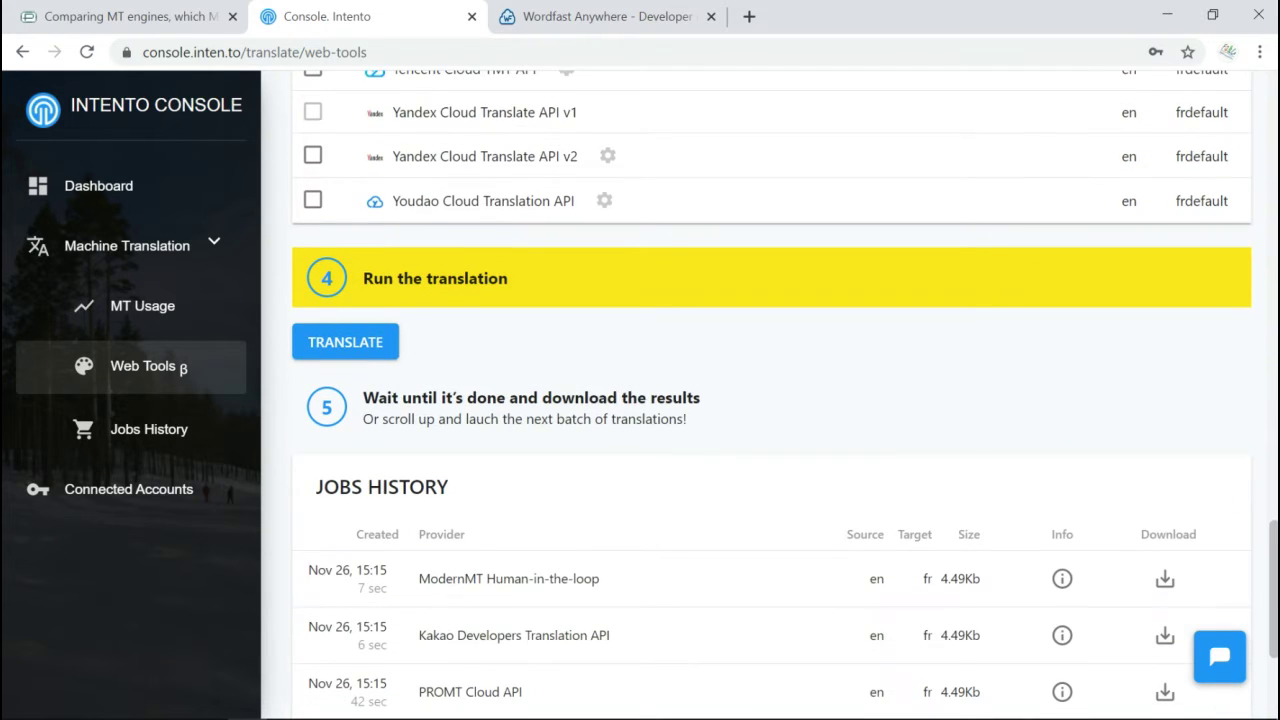
Run the translation with the three chosen models and scroll down to the Jobs History table.
click(350, 343)
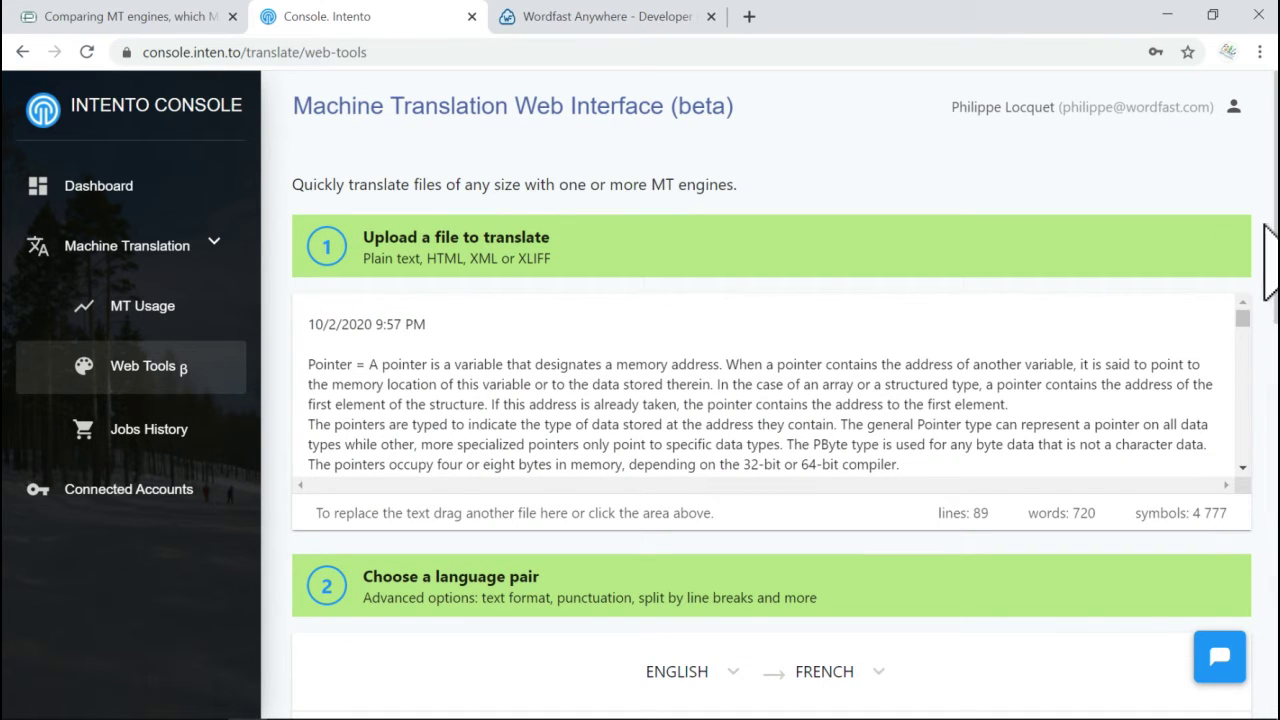
drag(1270, 258, 1270, 620)
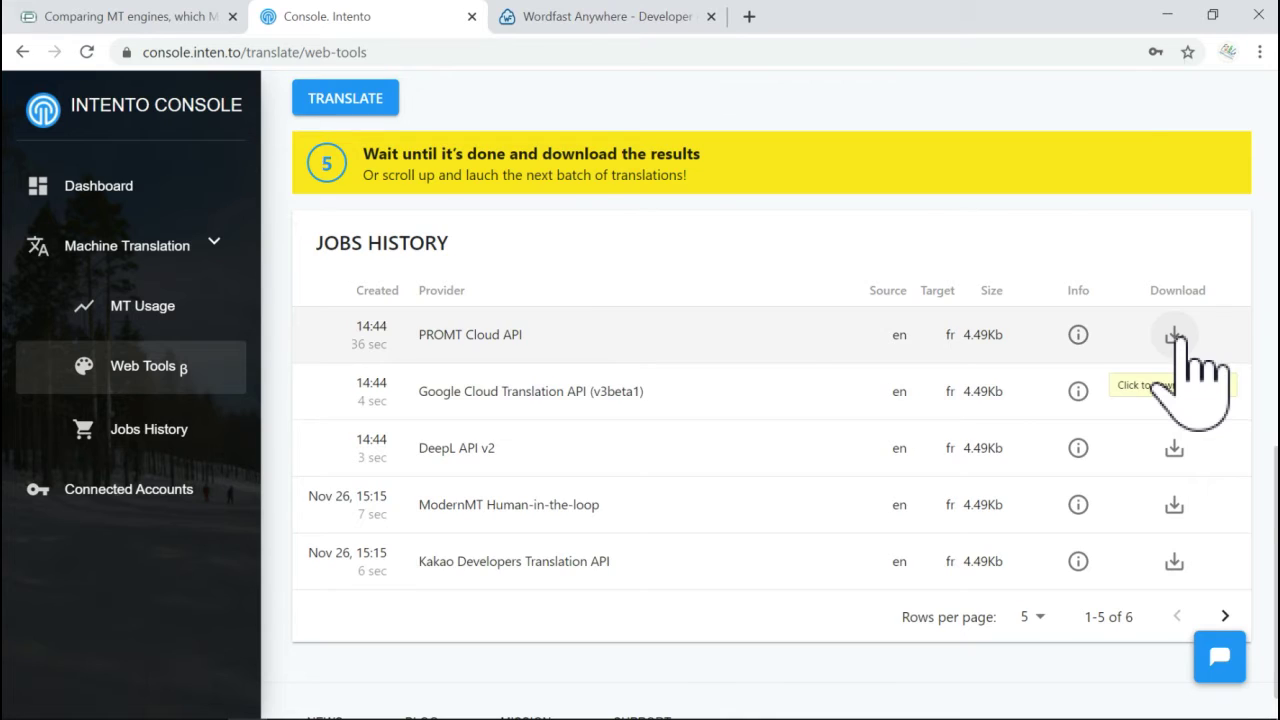
Save the PROMT Cloud API job as 'en fr PROMT Cloud API Test file.txt' in Vid test.
click(1175, 336)
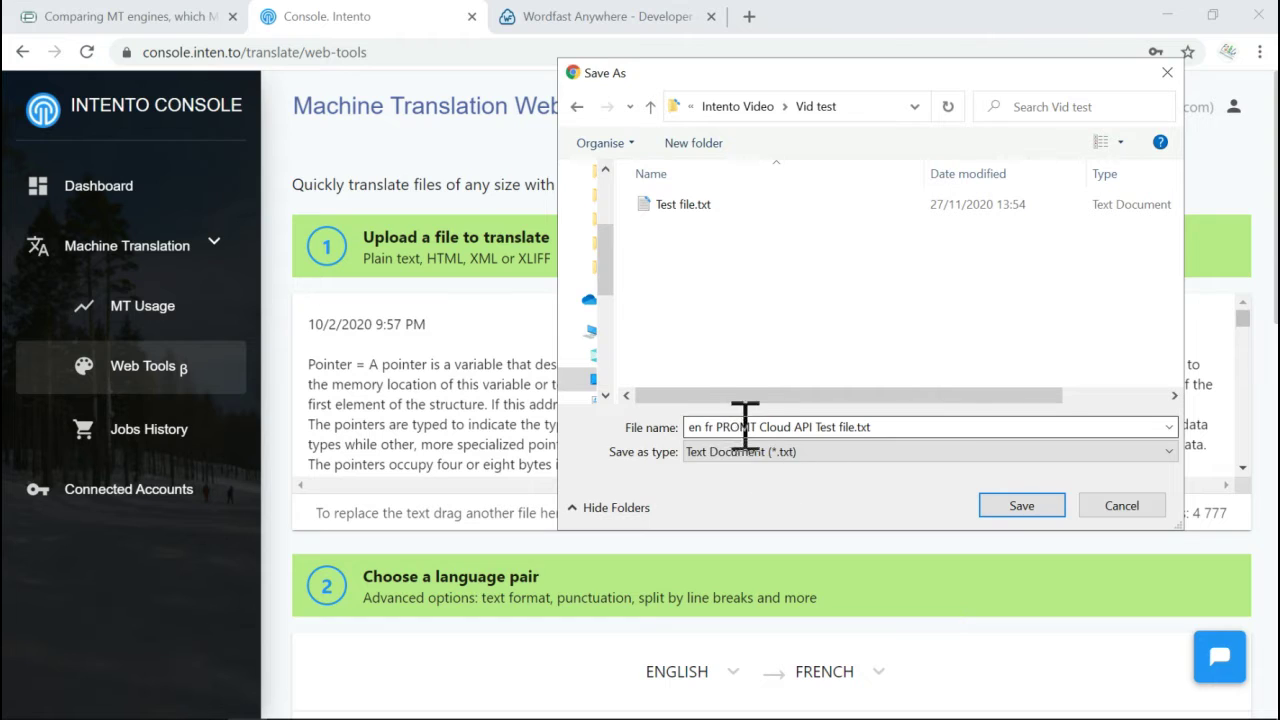
key(Return)
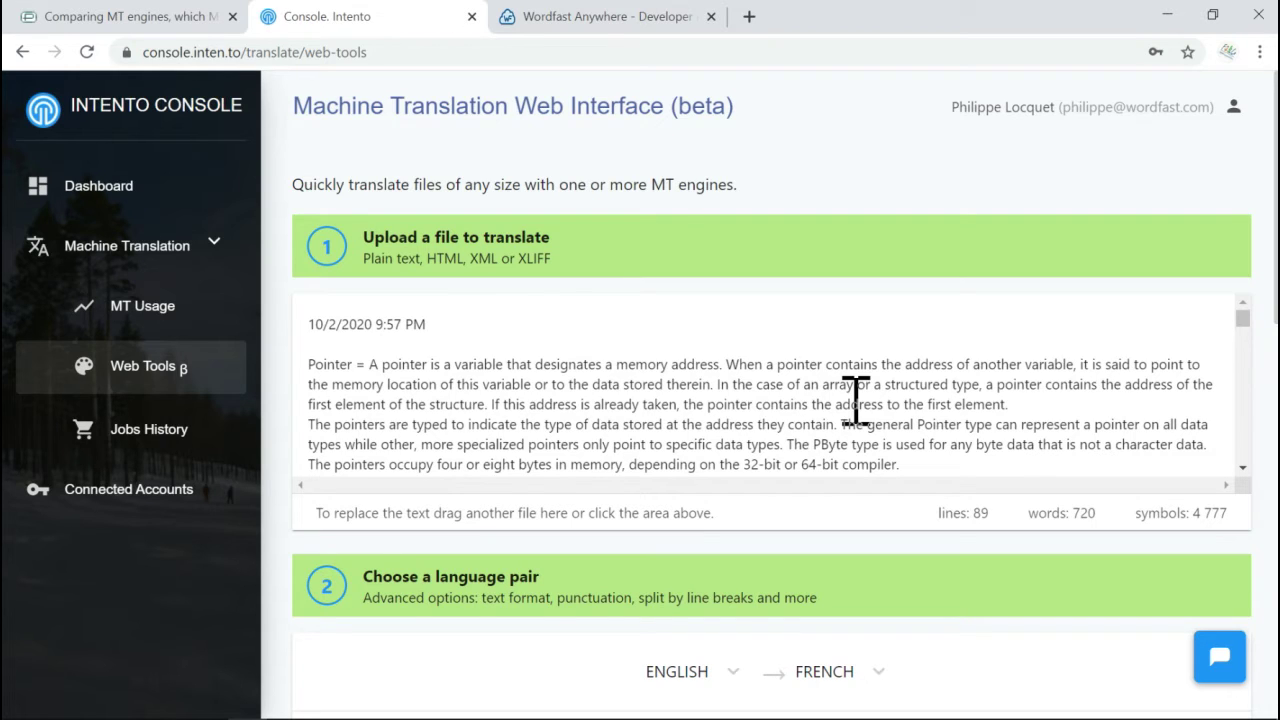
click(181, 16)
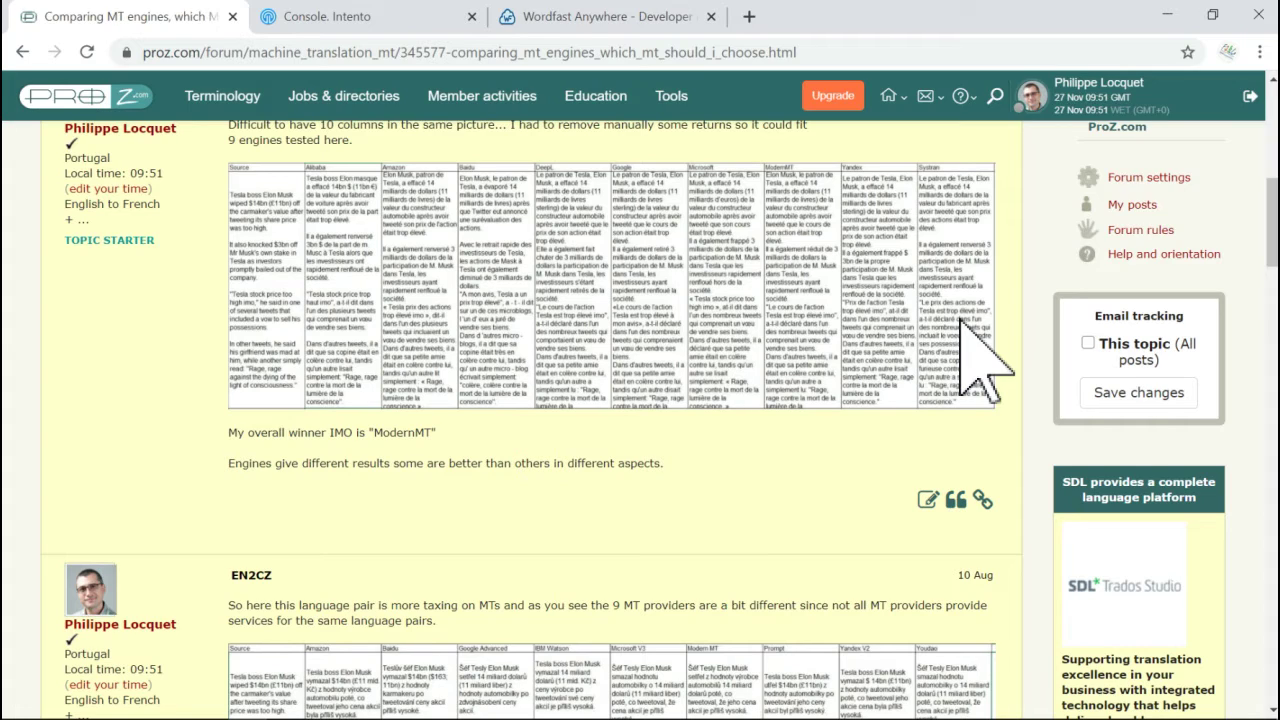
click(330, 17)
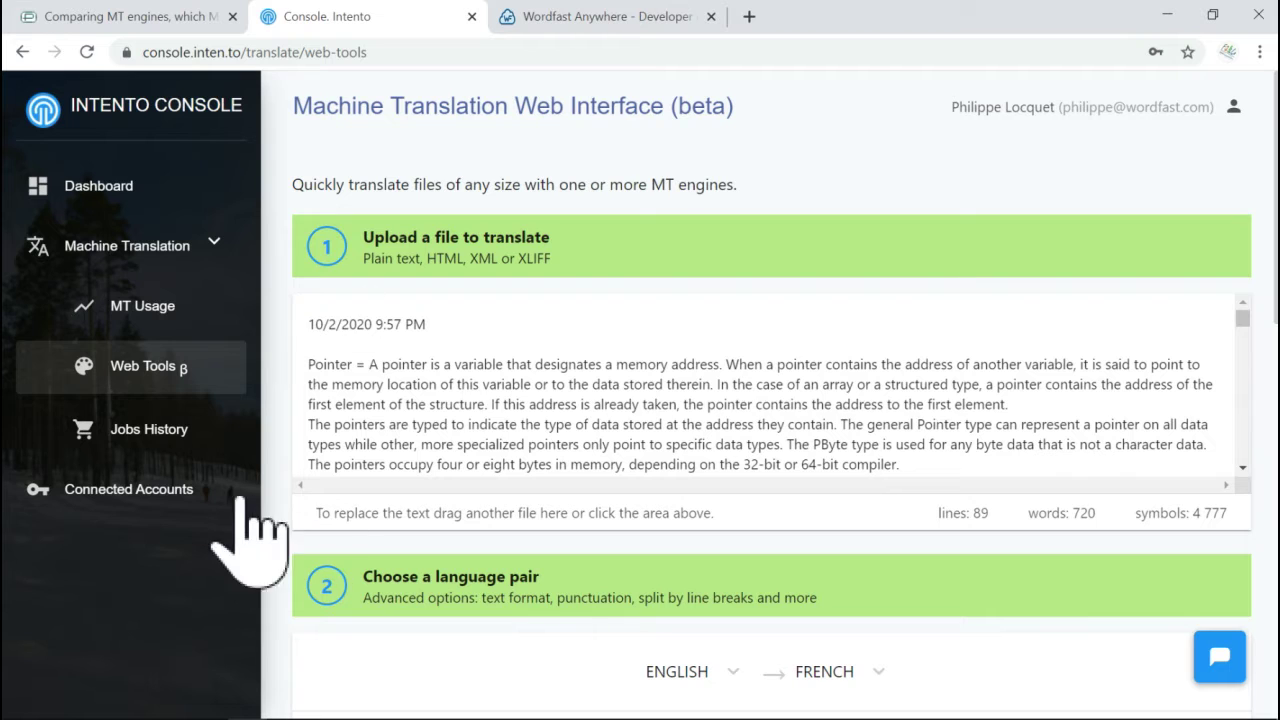
Browse Connected Accounts, expand DeepL API v1 and view its connect-your-own-account option.
click(165, 490)
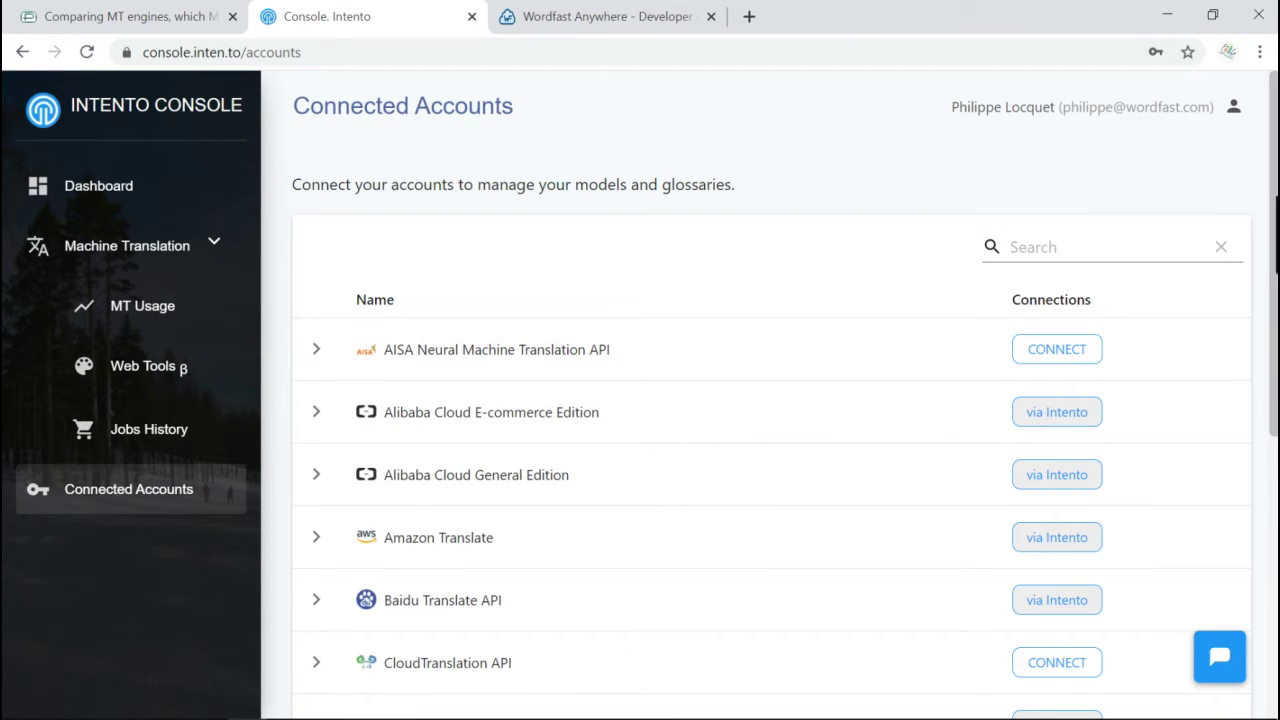
scroll(1262, 230, down, 2)
scroll(770, 400, down, 2)
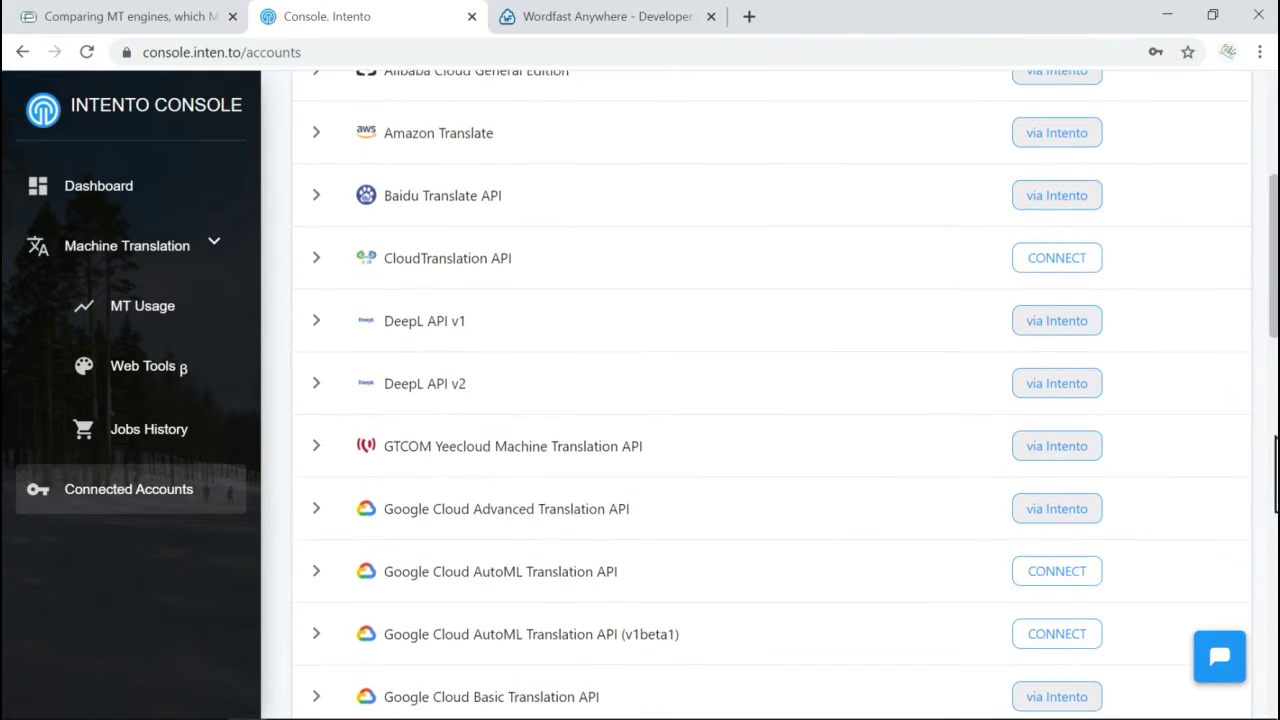
scroll(643, 628, down, 2)
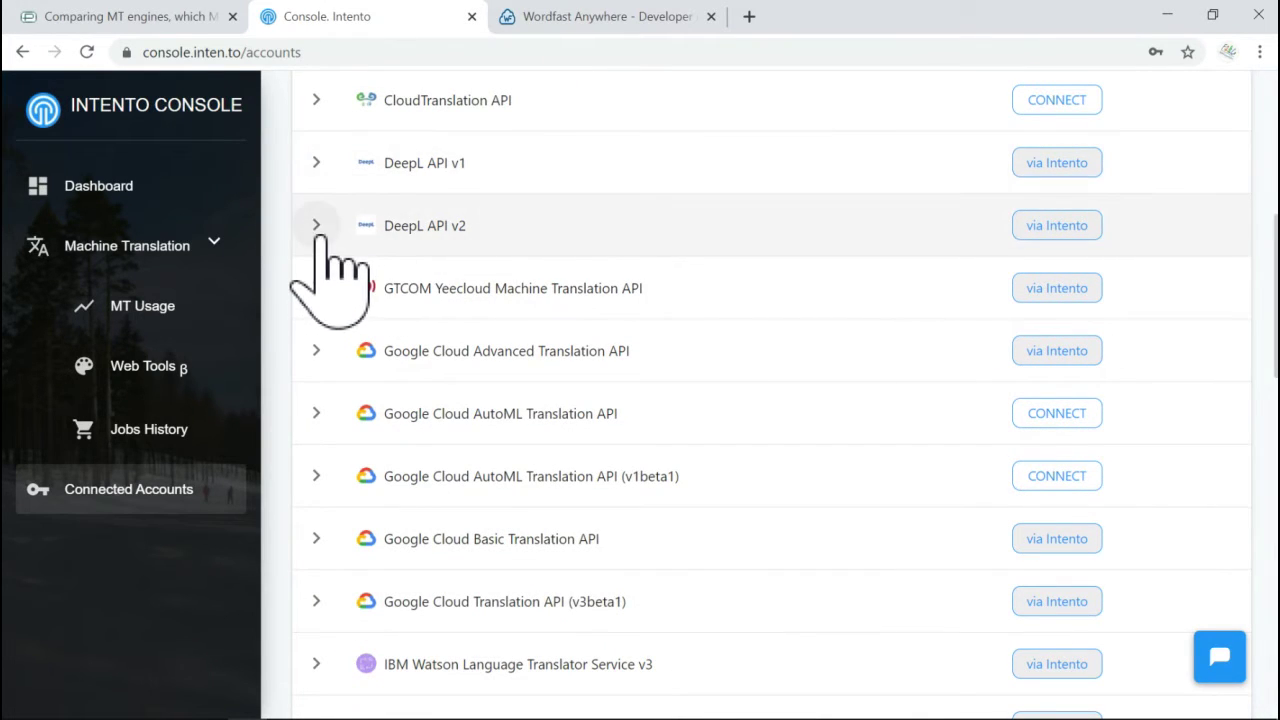
click(314, 183)
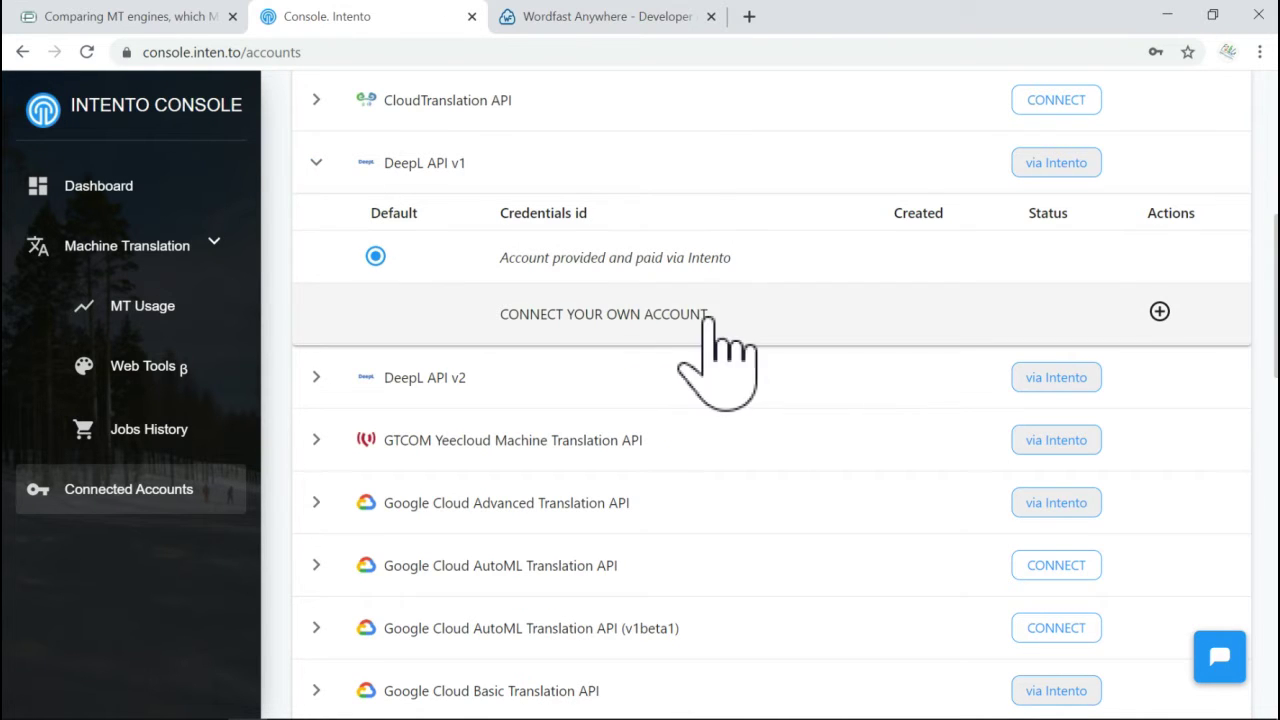
click(692, 318)
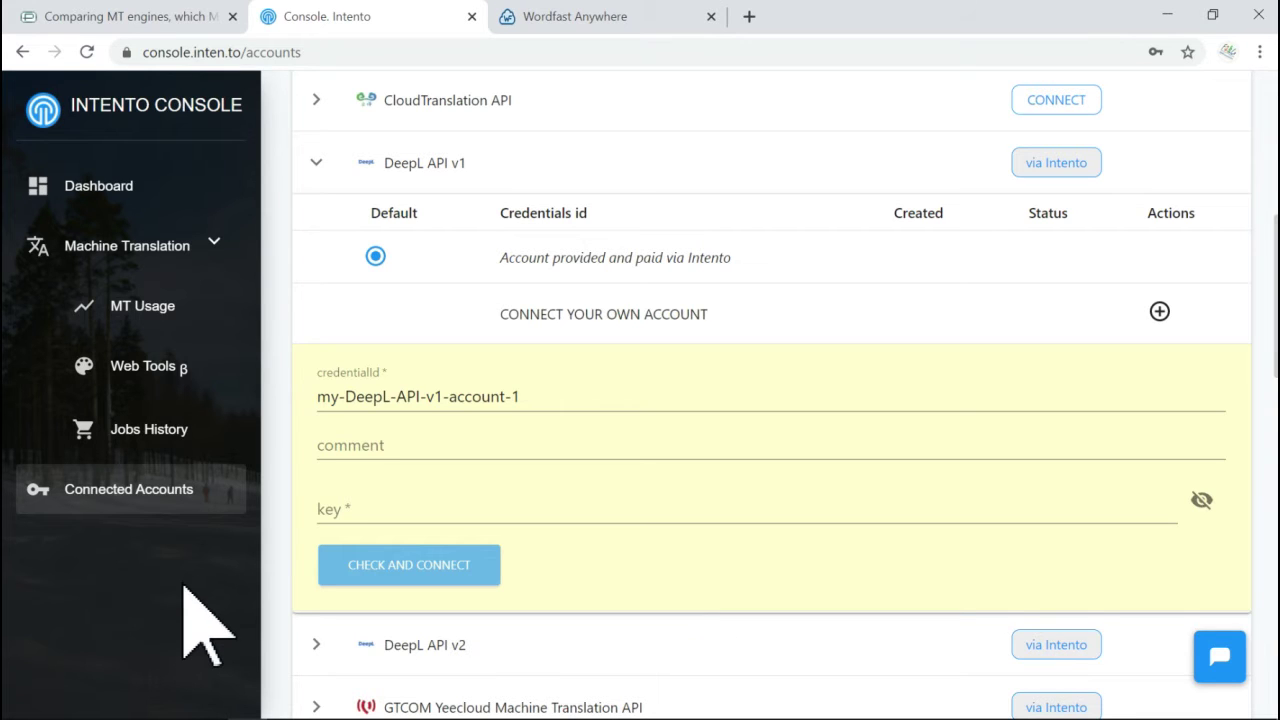
click(155, 489)
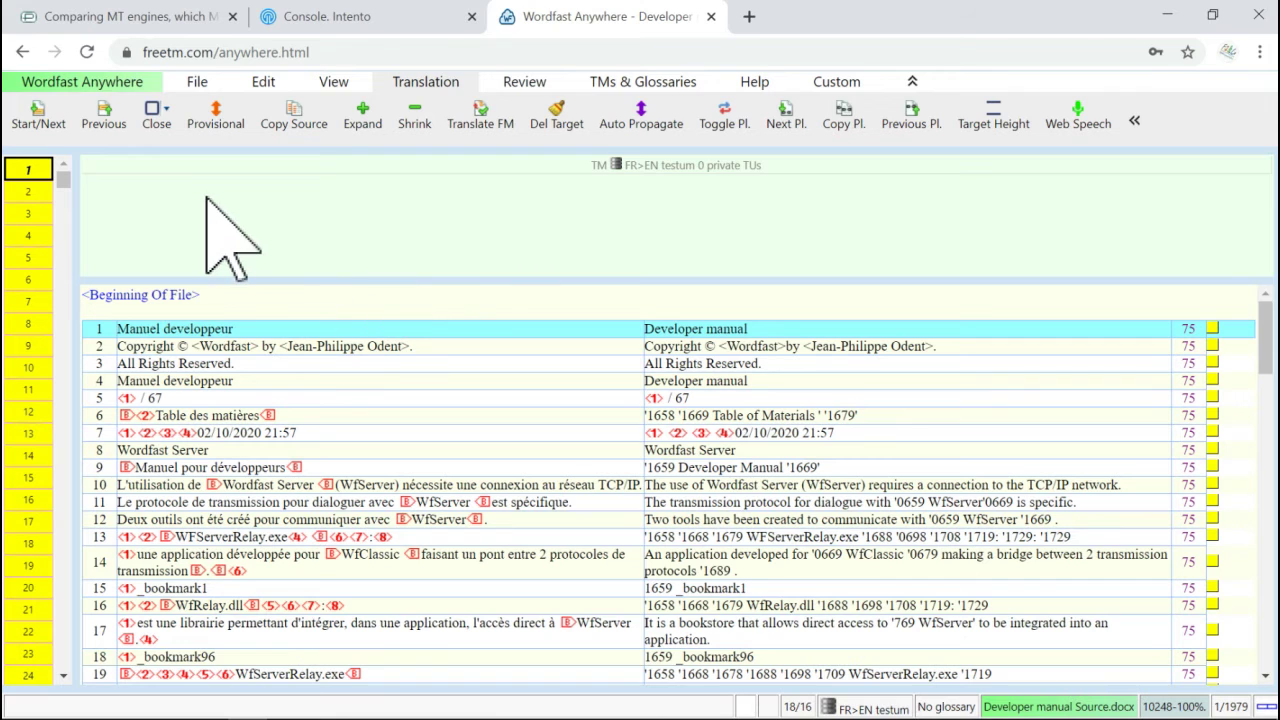
Open Wordfast Anywhere's Setup on the machine translation engines tab.
click(118, 84)
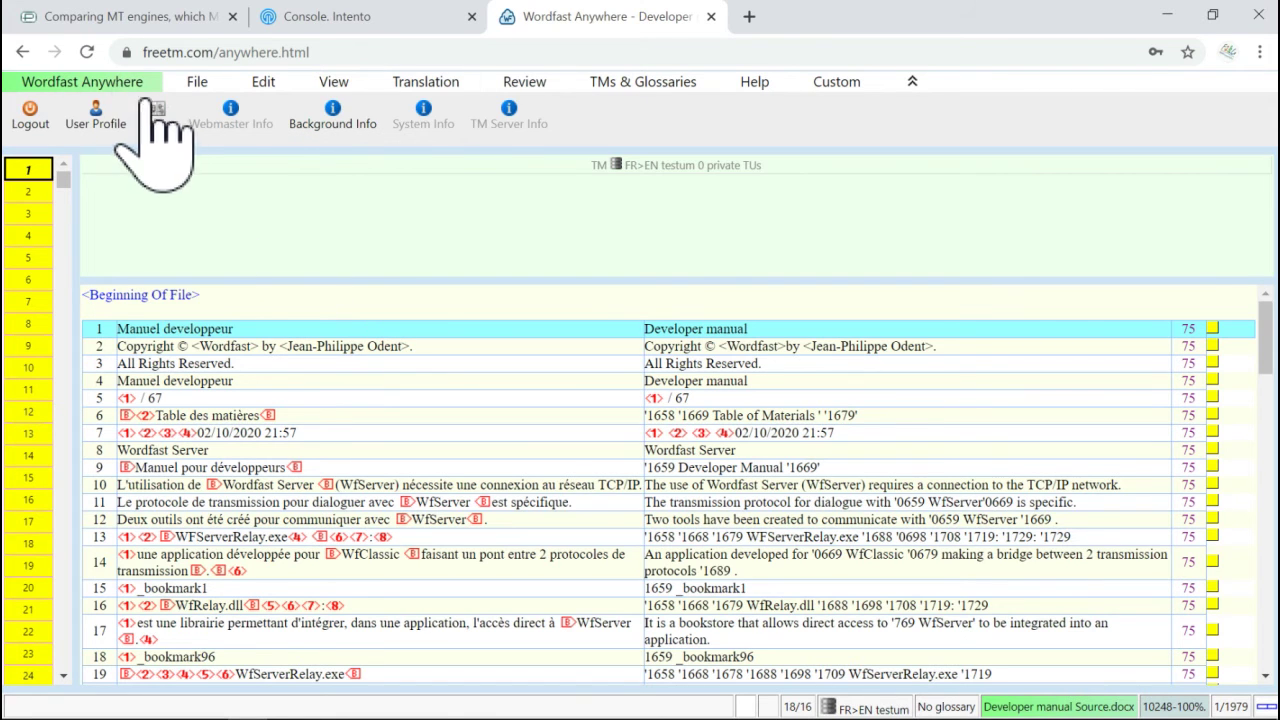
click(157, 112)
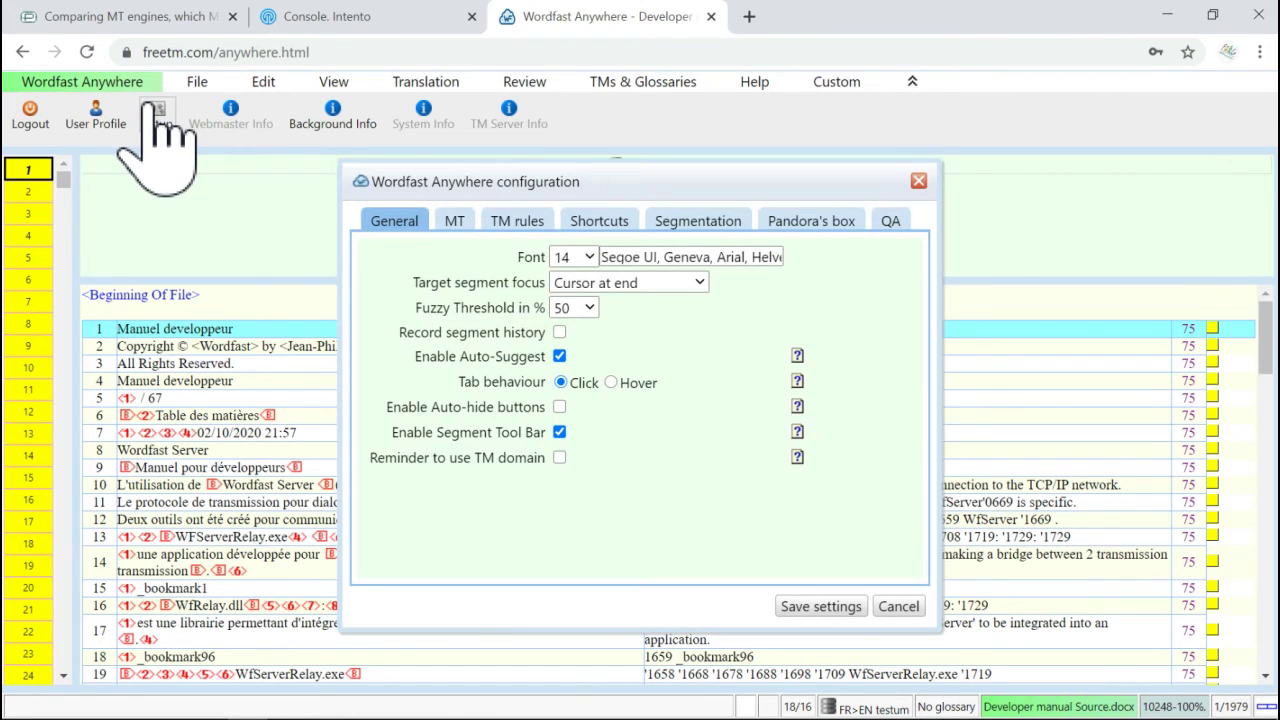
click(455, 220)
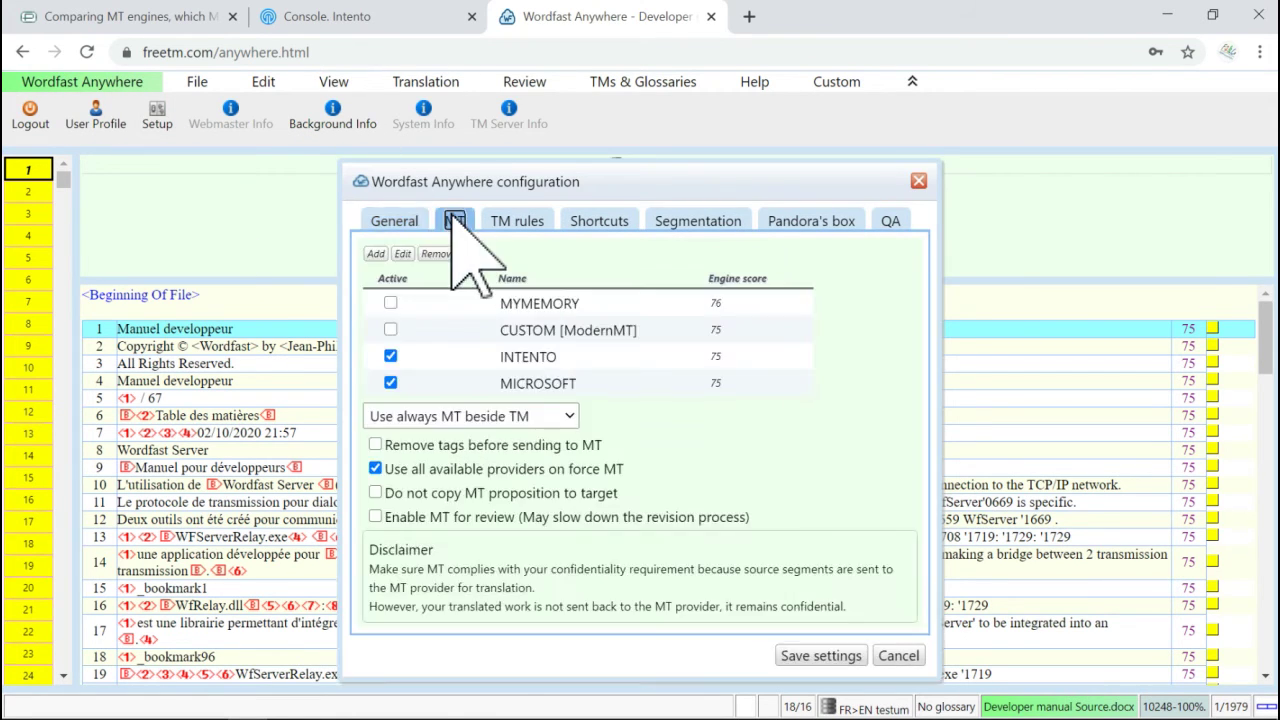
Check the list of addable MT engines without adding one, then select the INTENTO engine.
click(376, 254)
click(660, 412)
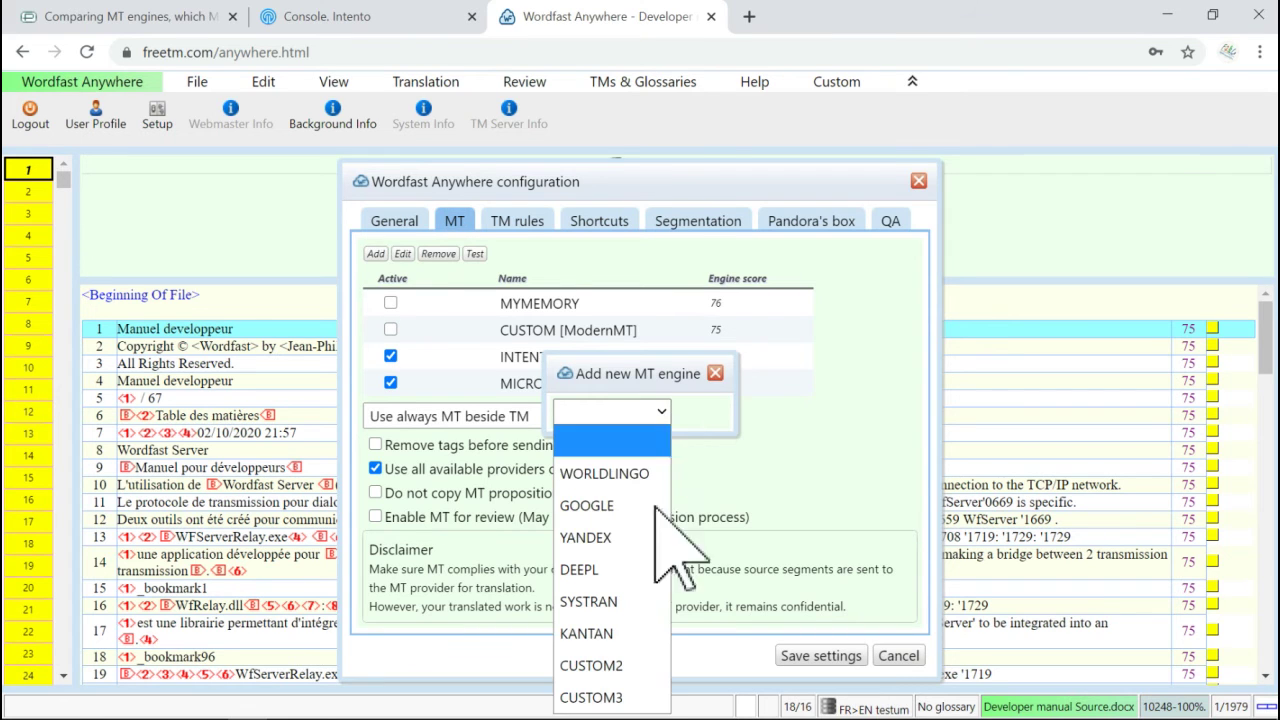
click(715, 373)
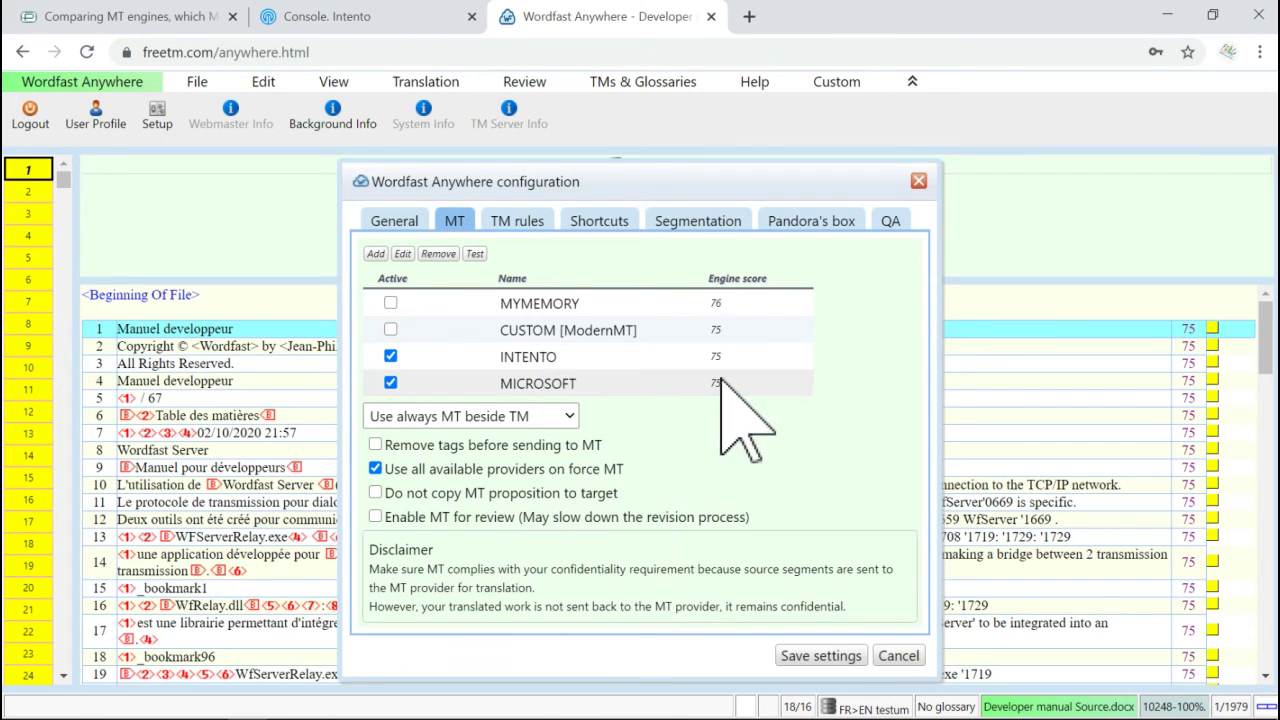
click(605, 356)
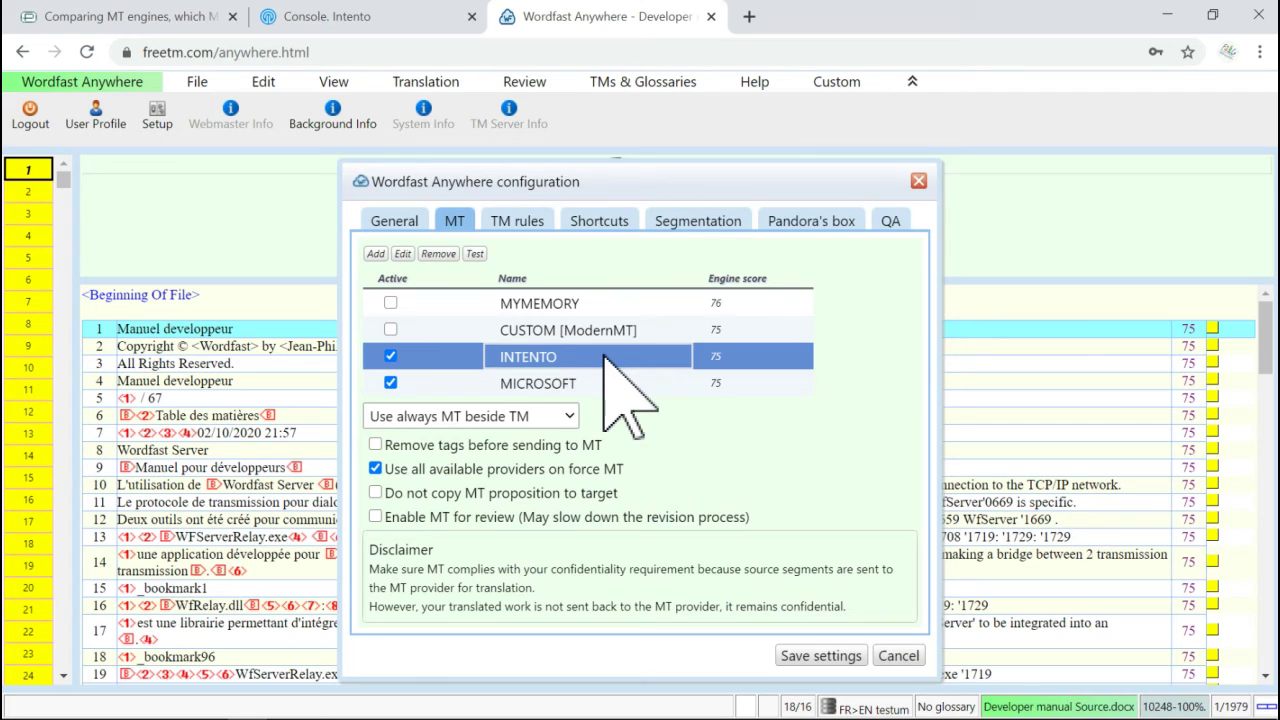
Review the providers offered through the INTENTO engine's settings, then close them.
click(402, 254)
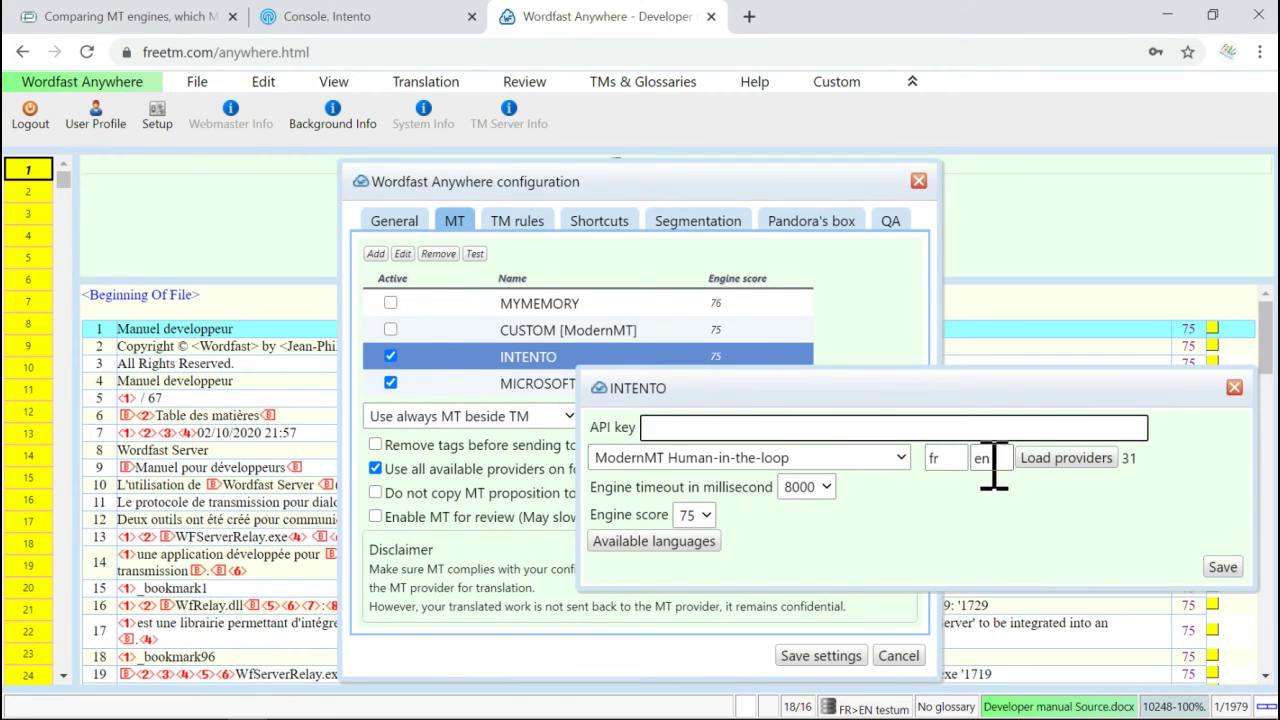
click(900, 458)
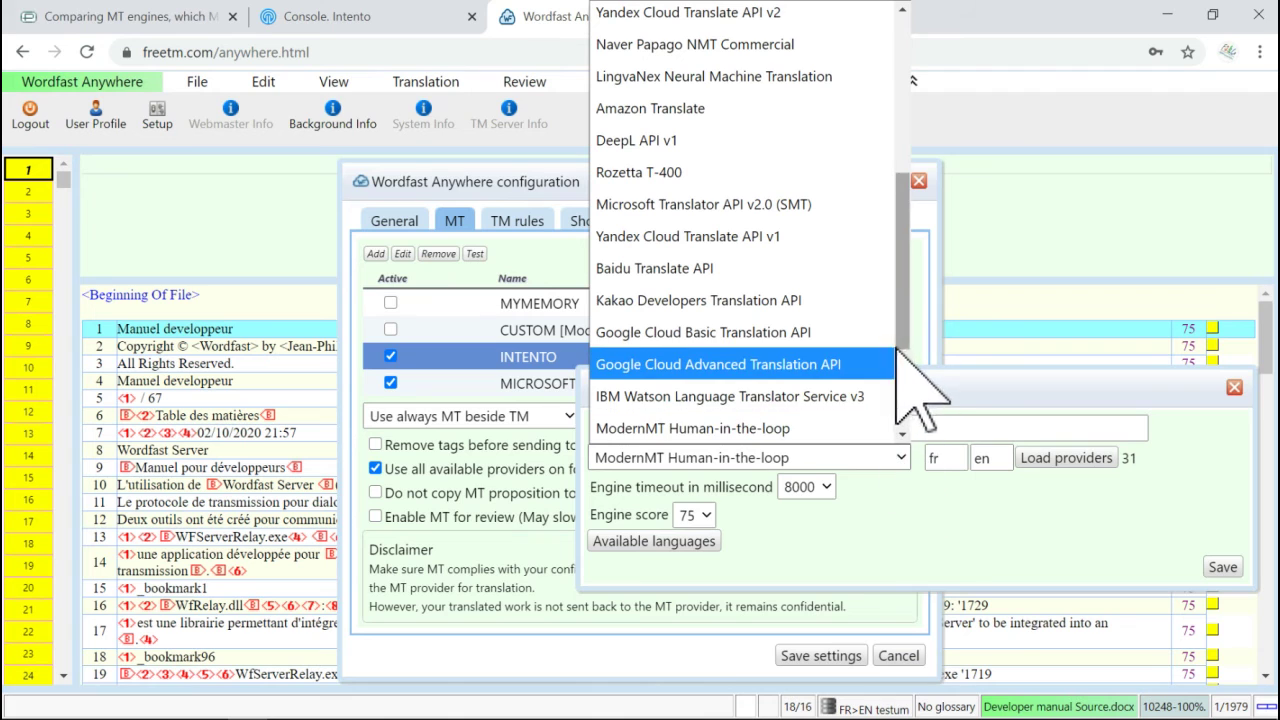
mouse_move(902, 340)
mouse_down()
mouse_move(897, 220)
mouse_move(897, 336)
mouse_up()
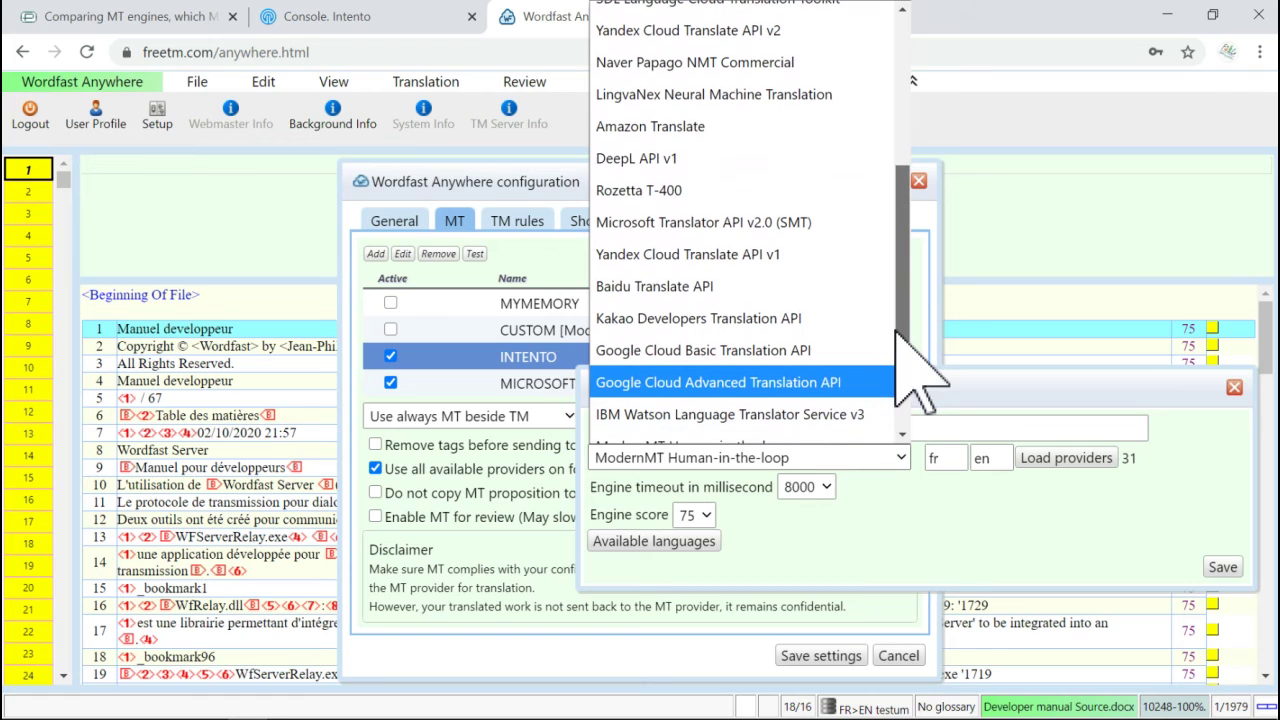
click(1235, 388)
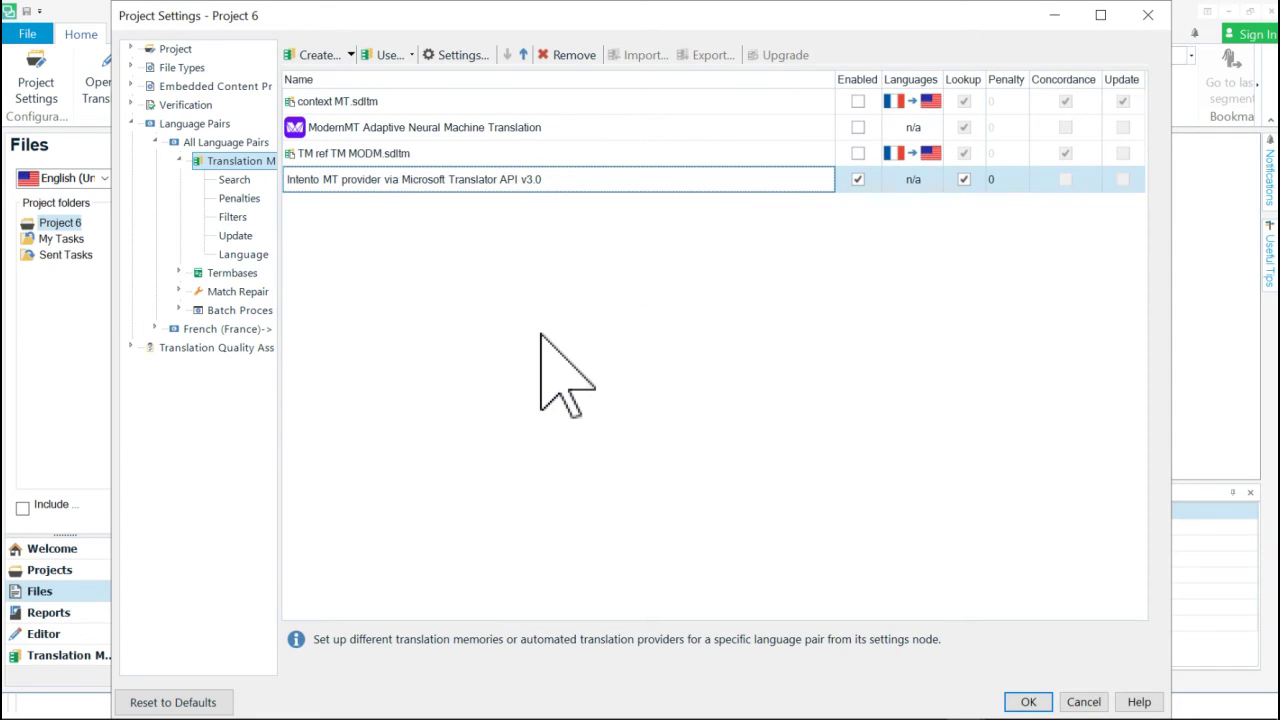
Open the Settings for Project 6's Intento MT provider.
click(452, 55)
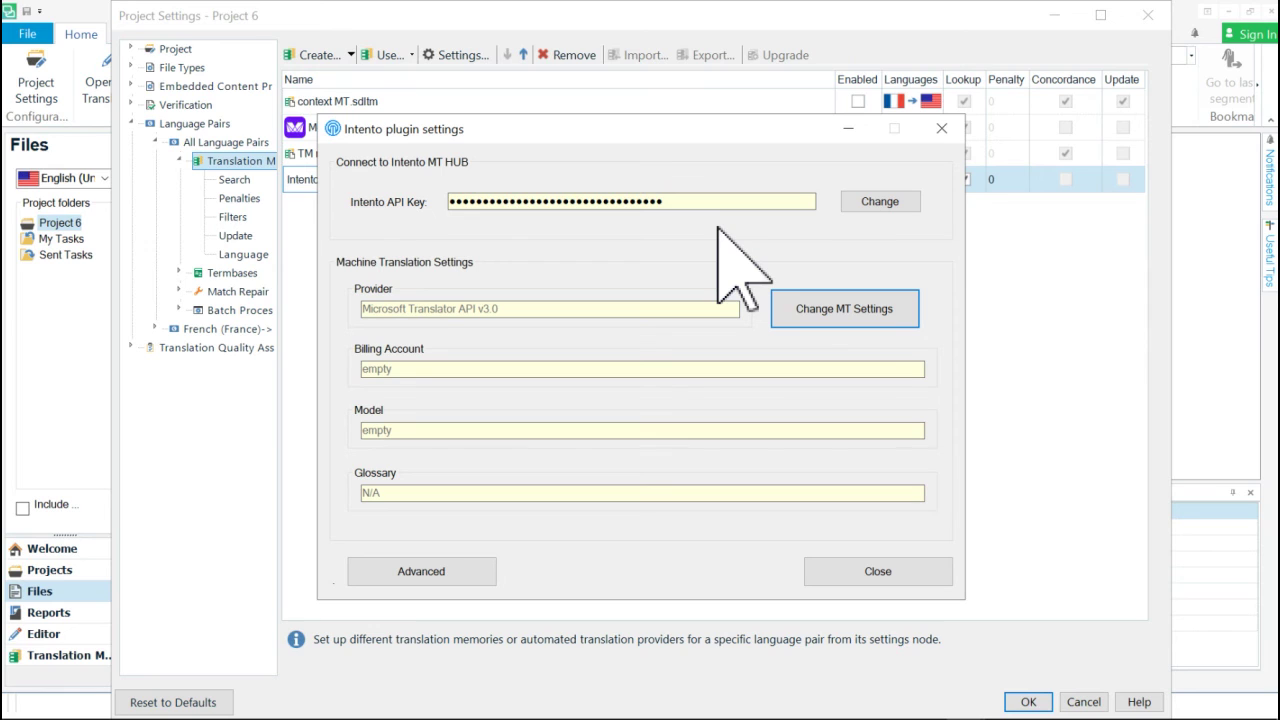
Open the MT configuration, review the provider list and keep Microsoft Translator API v3.0.
click(893, 310)
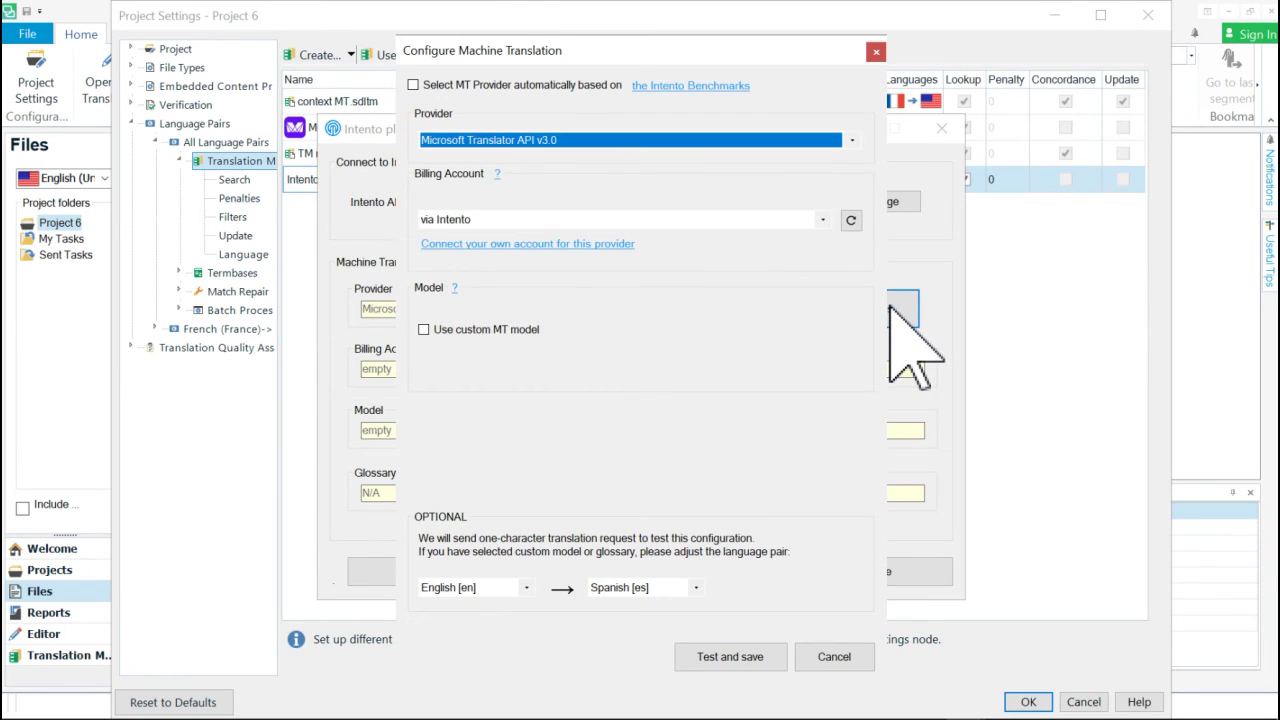
click(852, 139)
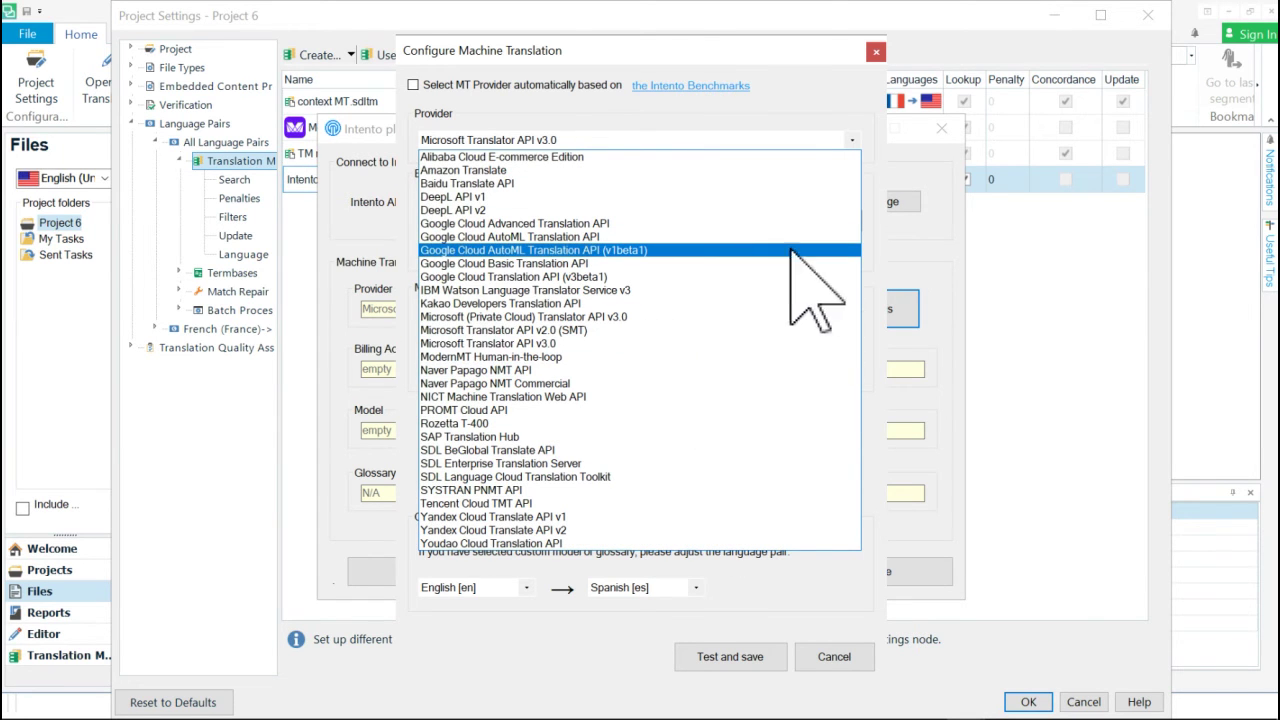
click(898, 244)
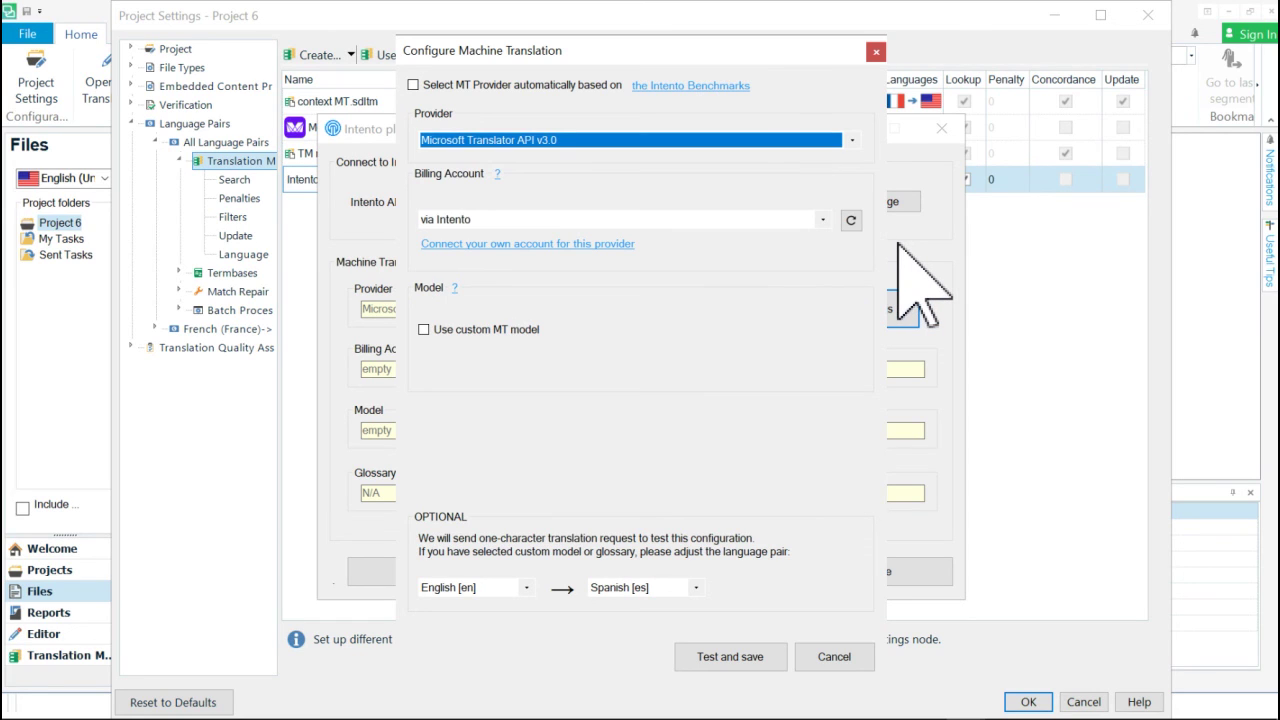